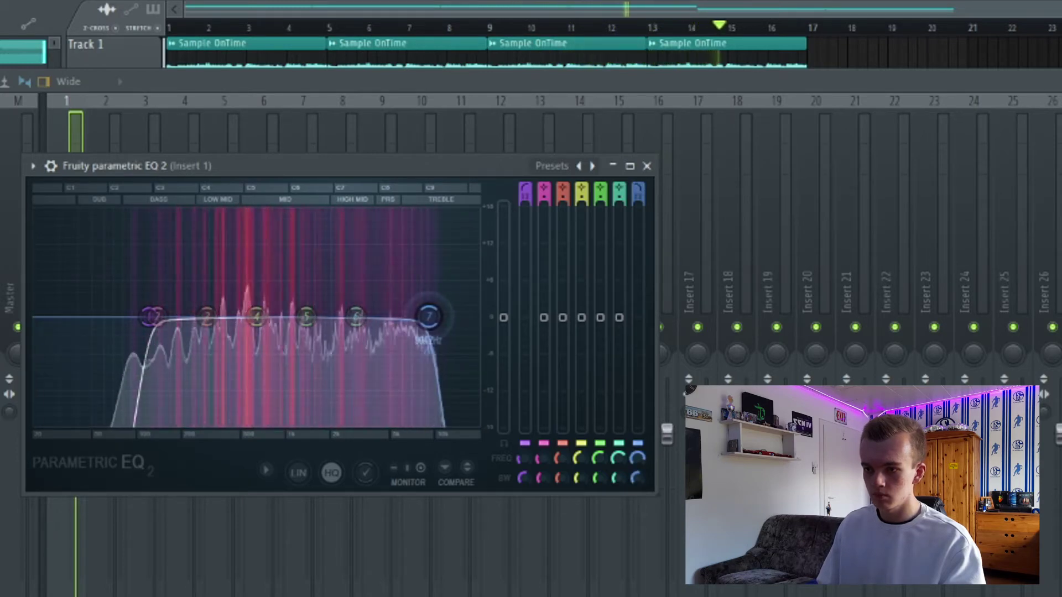
Give Fruity delay 2 on Insert 1 a preset delay time, ping-pong feedback and a low input volume, and close the effect windows.
click(646, 166)
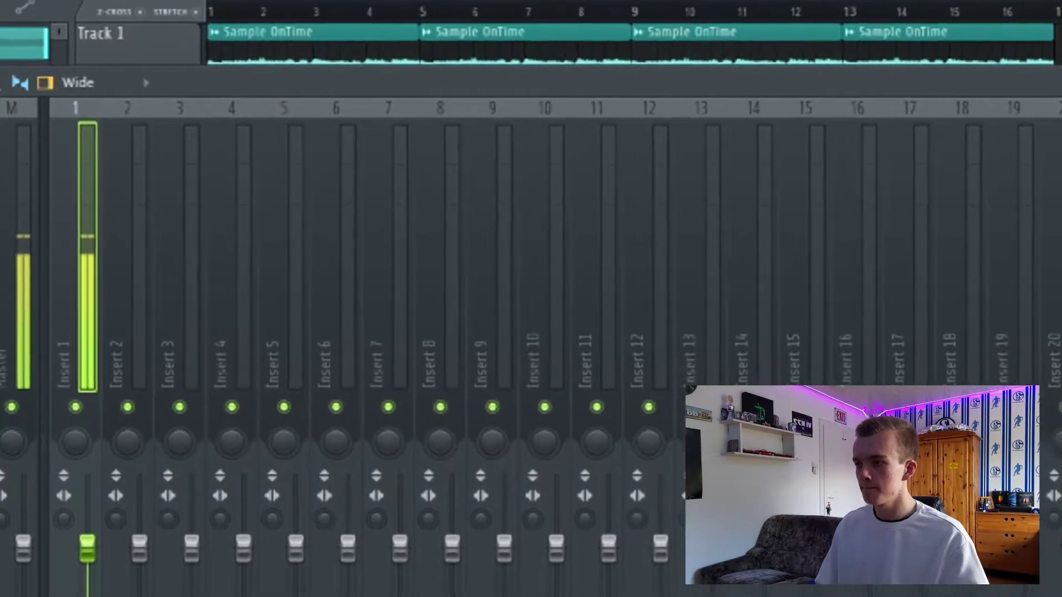
click(1014, 225)
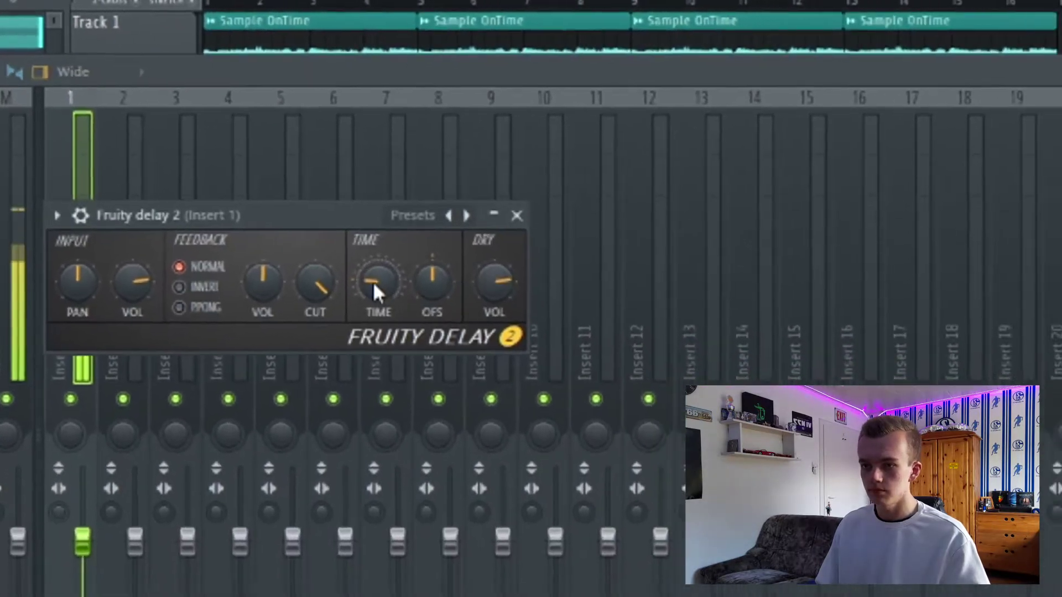
right_click(436, 320)
mouse_move(465, 287)
click(539, 339)
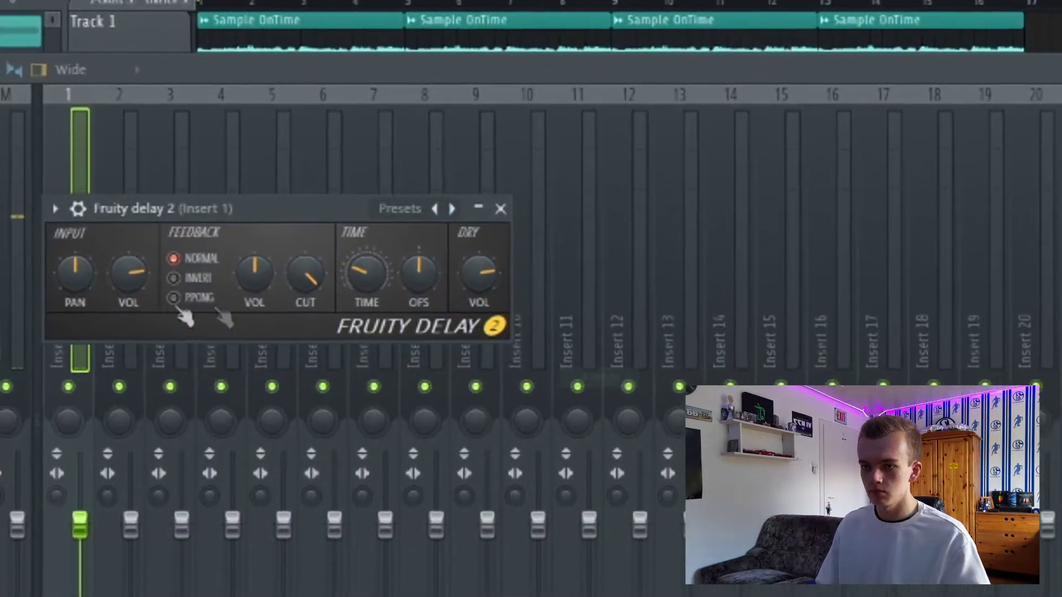
click(156, 268)
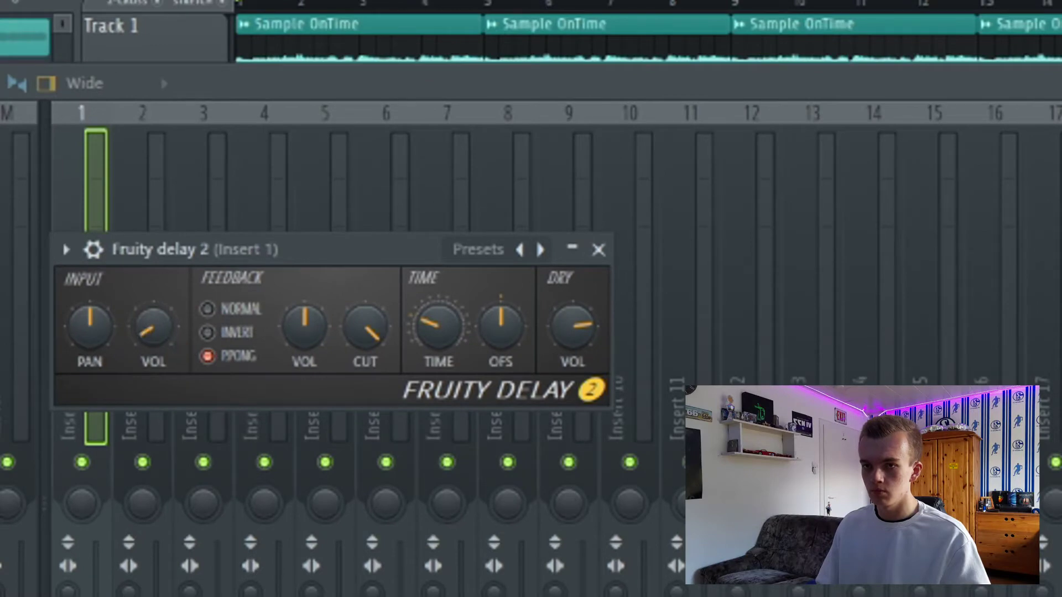
key(Escape)
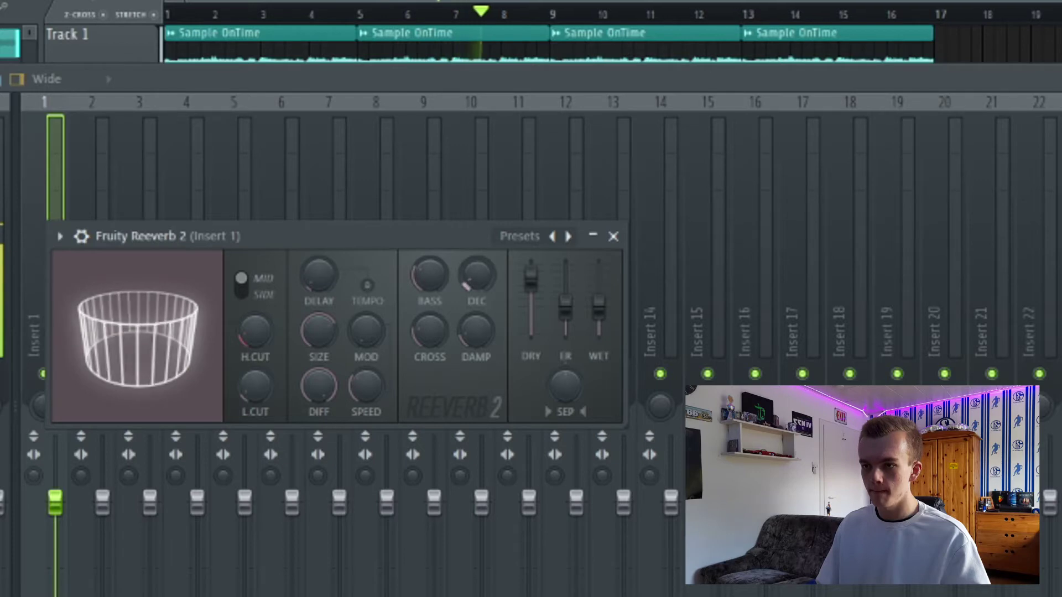
click(613, 237)
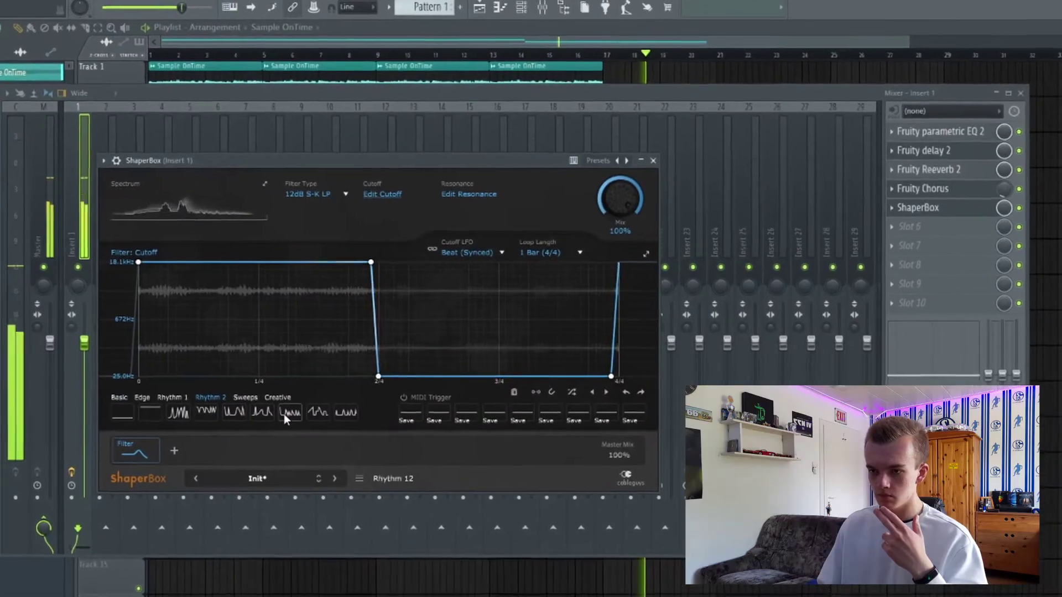
Try several Rhythm 2 patterns on ShaperBox's filter cutoff curve and close the plugin.
click(271, 416)
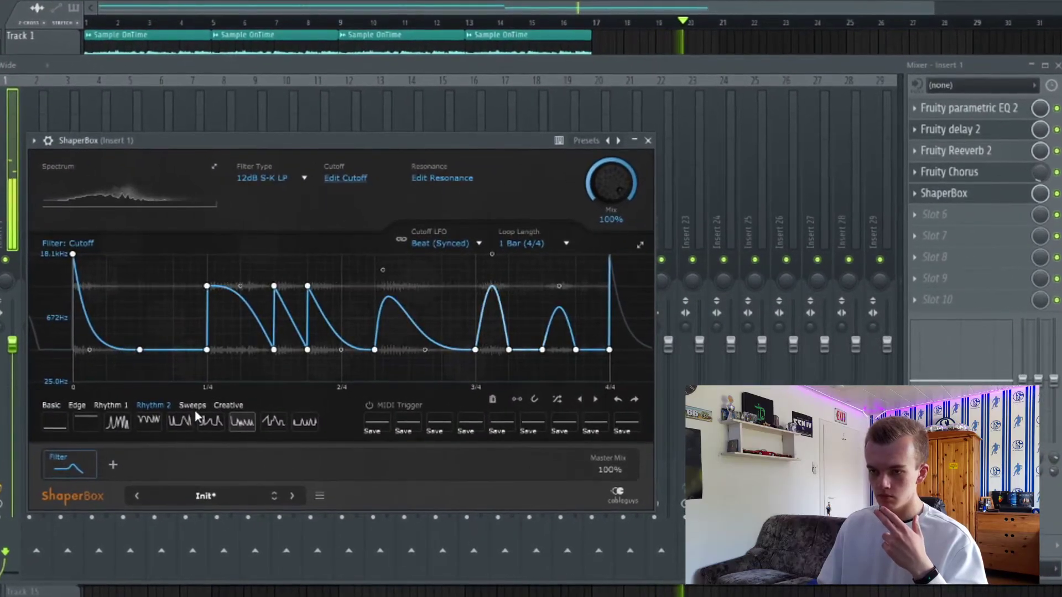
click(190, 423)
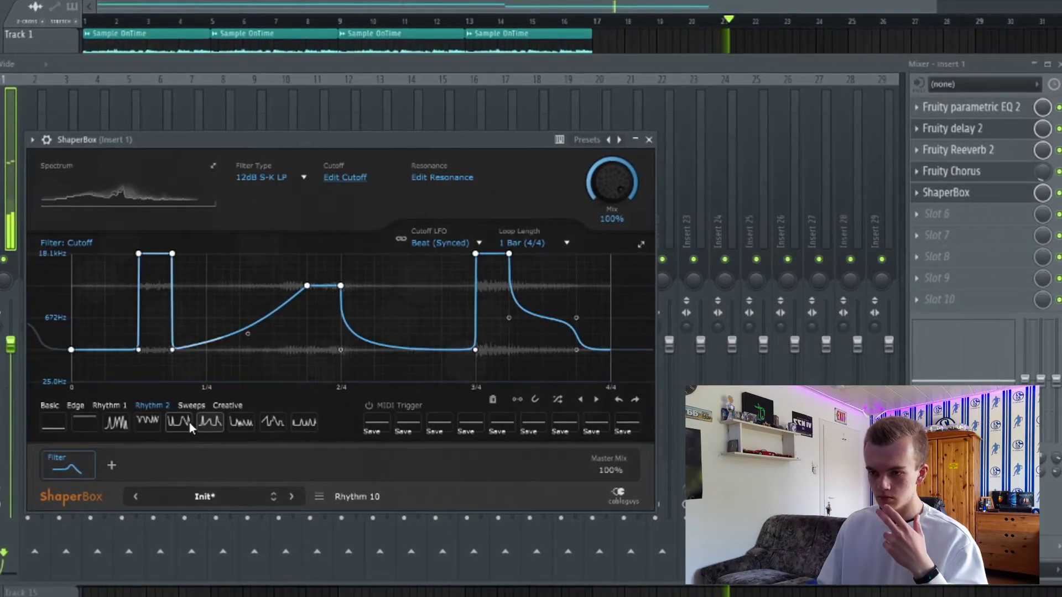
click(189, 423)
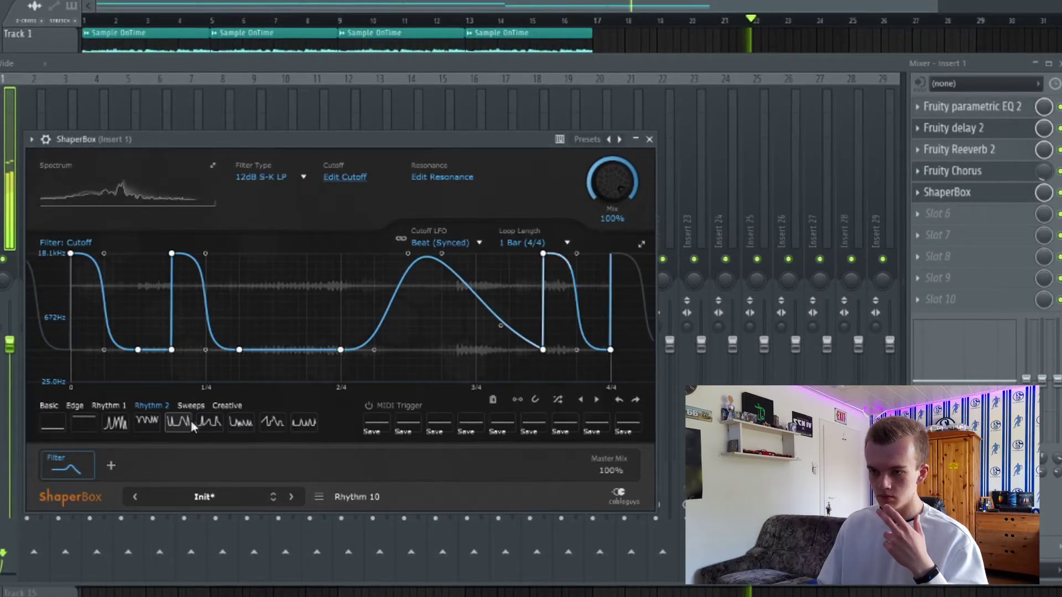
click(123, 428)
click(148, 430)
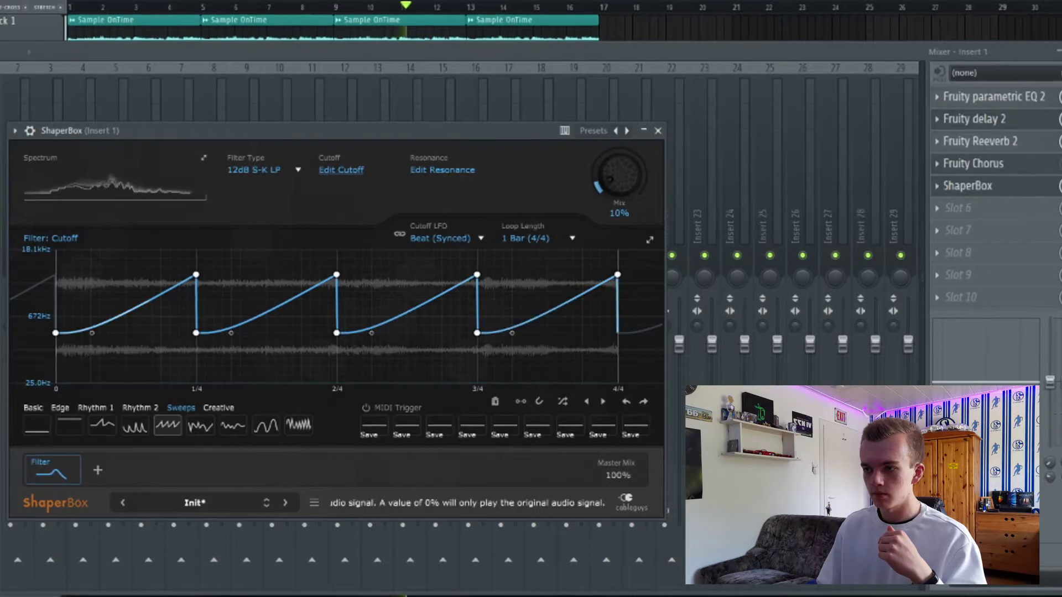
click(659, 129)
Make the Sample OnTime clip on Track 3 unique and set its root note to C4.
right_click(438, 189)
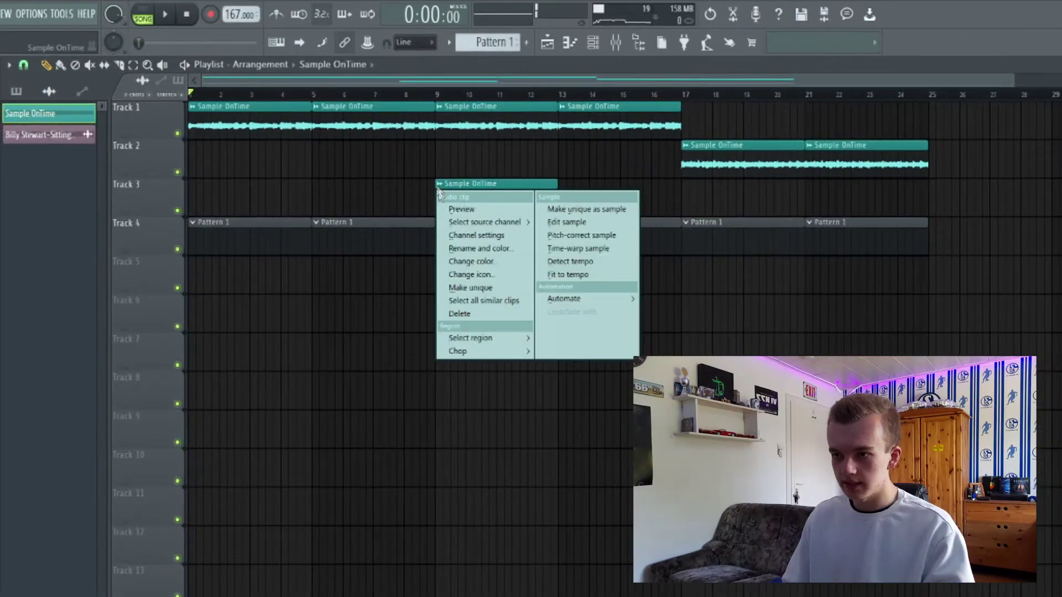
click(477, 288)
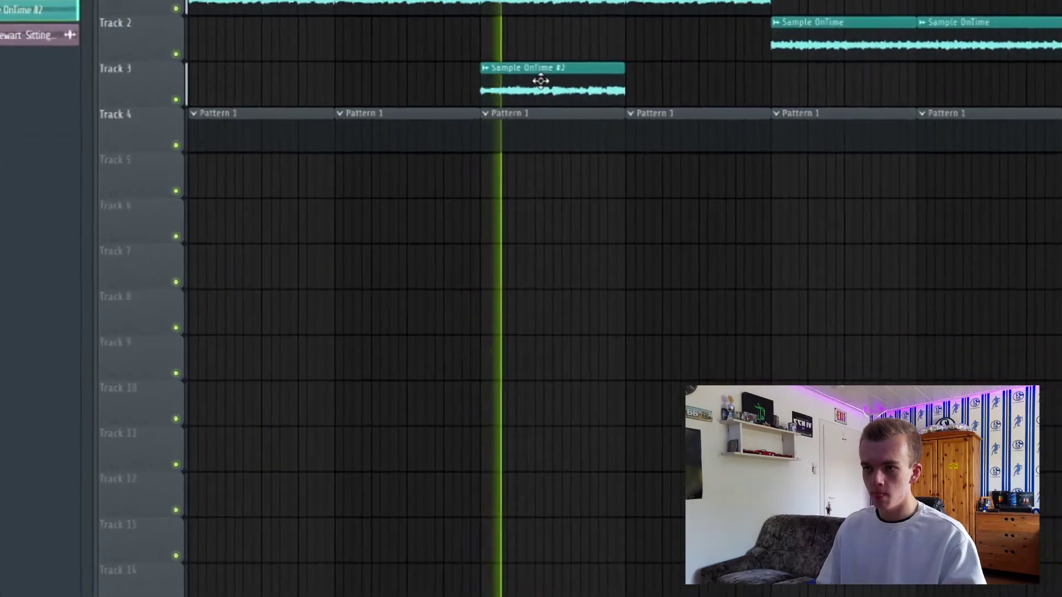
double_click(476, 195)
click(166, 146)
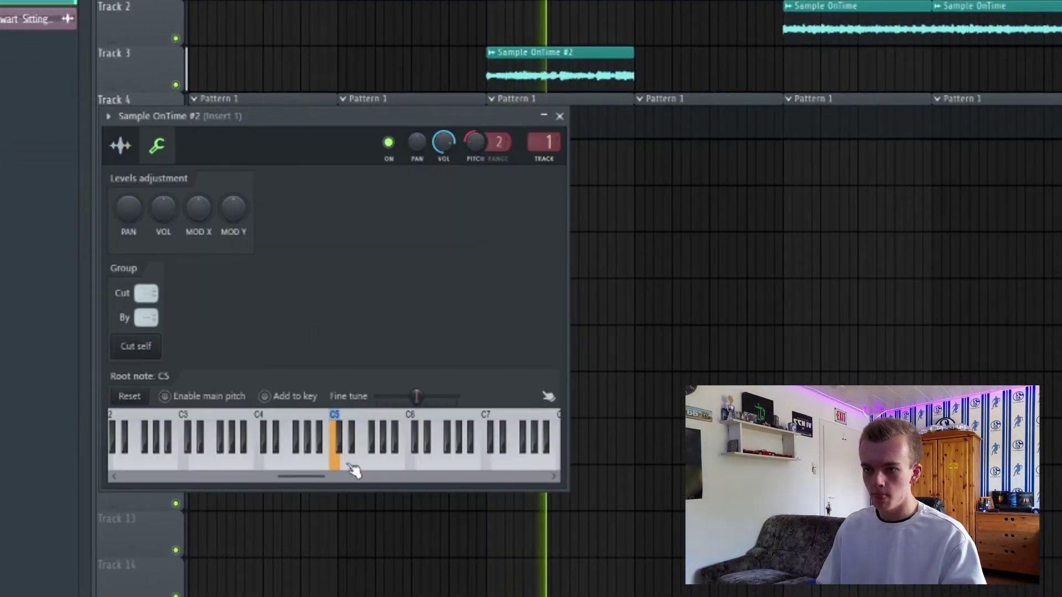
right_click(400, 464)
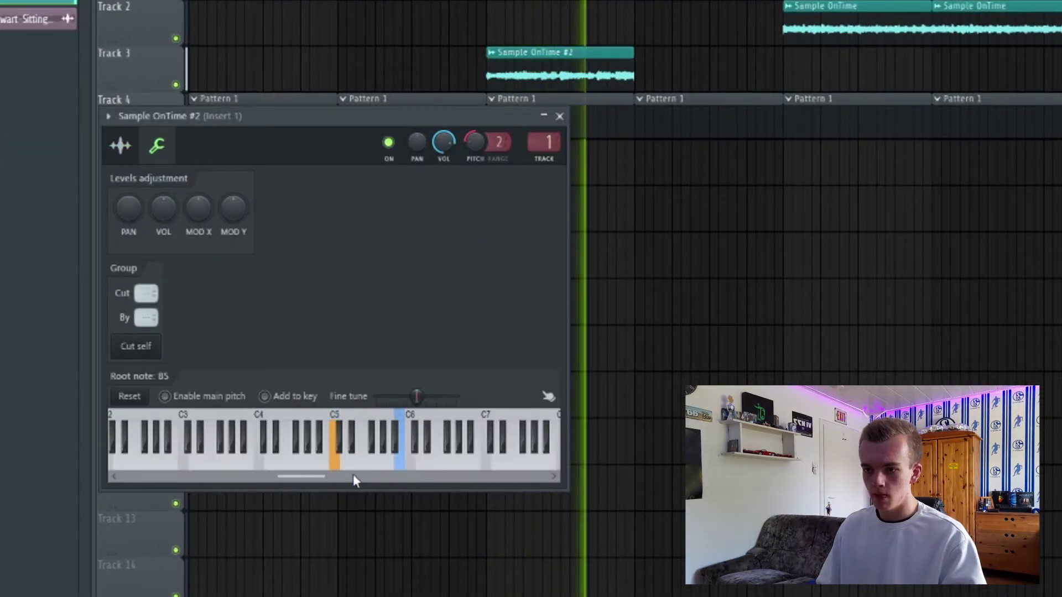
right_click(260, 468)
key(space)
key(space)
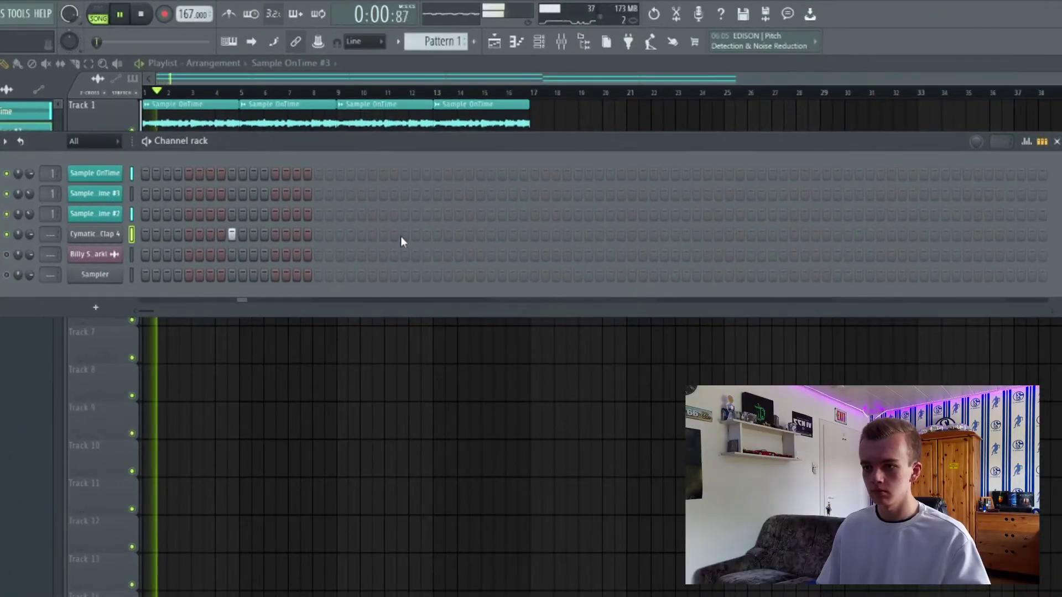
Add clap hits on steps 25, 41 and 57, and fill the closed hi-hat channel every 4 steps.
click(404, 235)
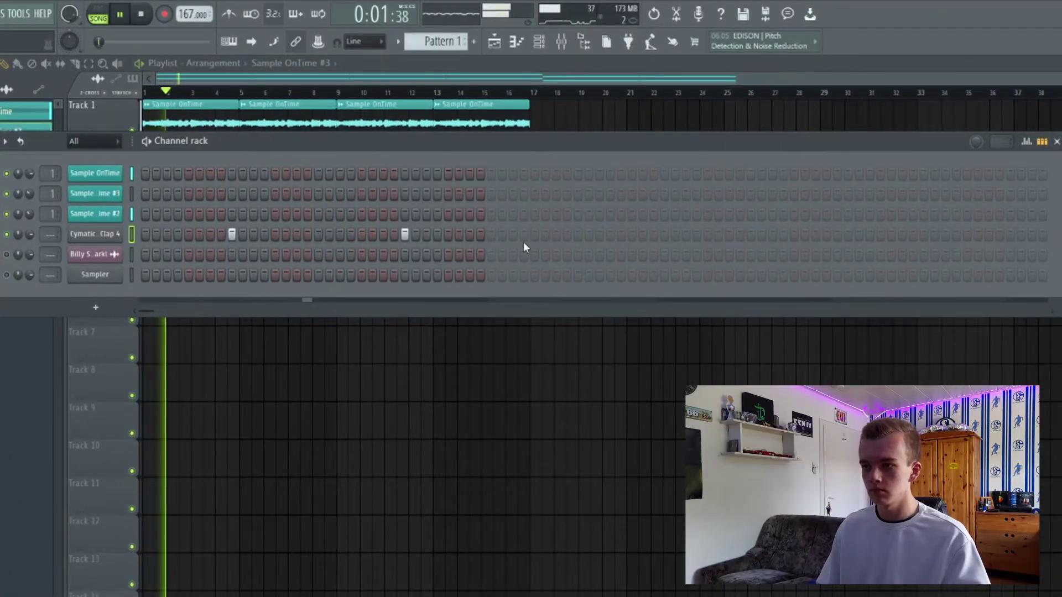
click(577, 235)
click(751, 235)
click(640, 79)
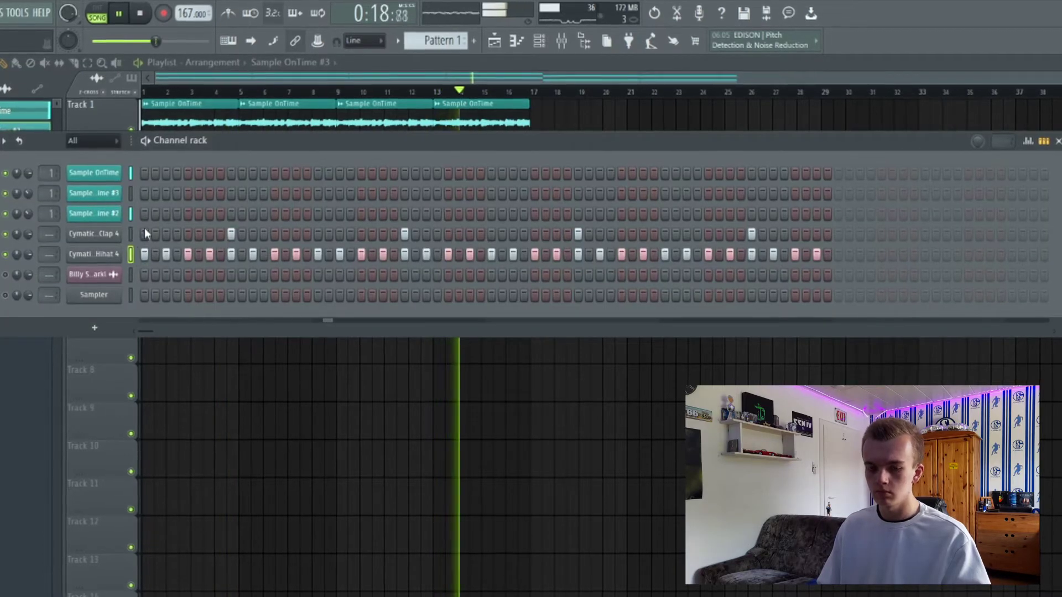
right_click(113, 254)
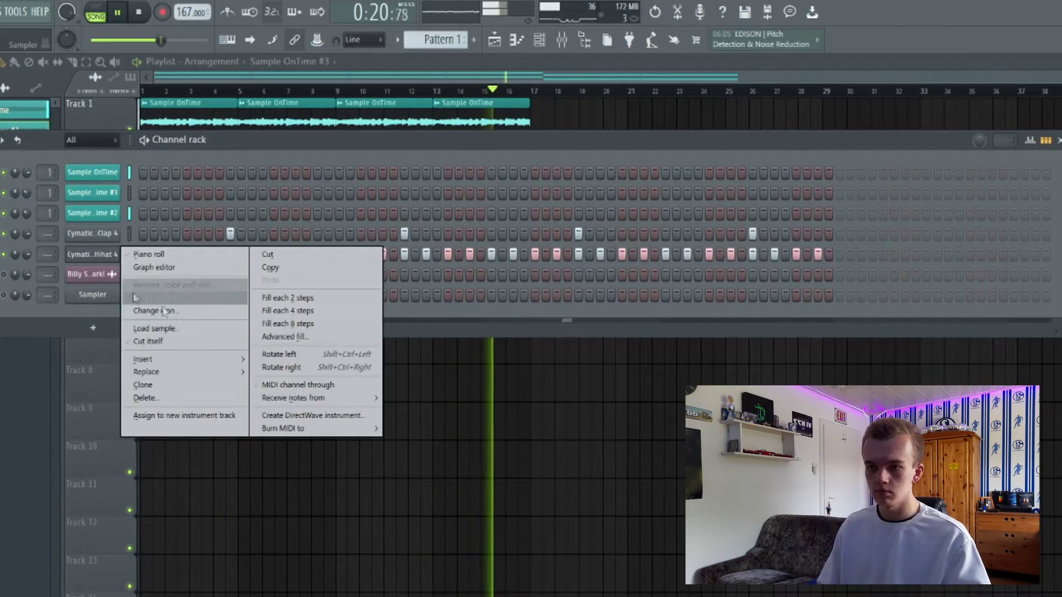
click(276, 311)
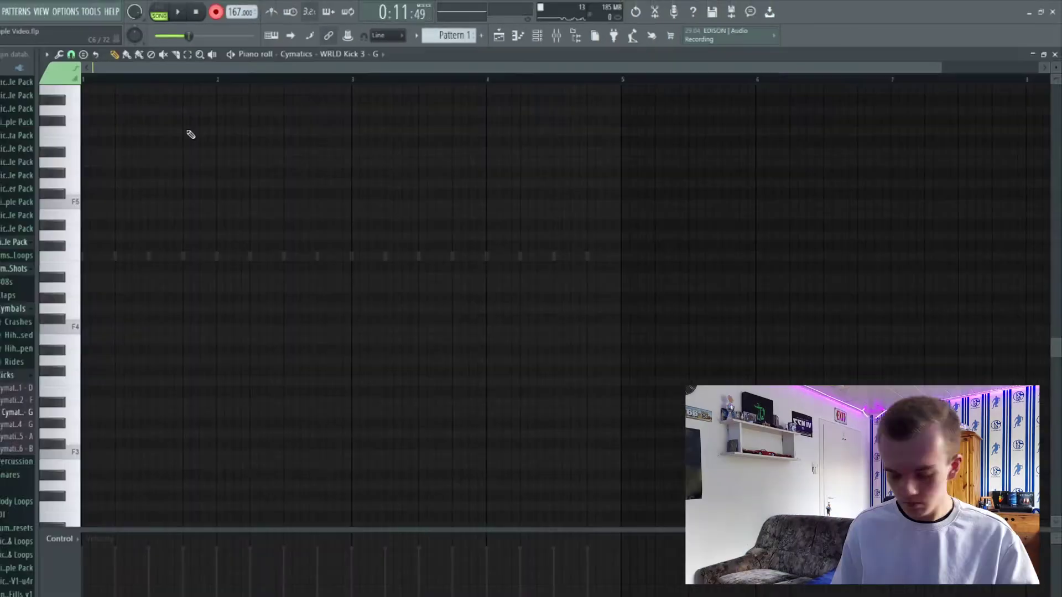
Record a four-bar kick pattern live into Pattern 1 with the WRLD Kick 3 sample.
key(space)
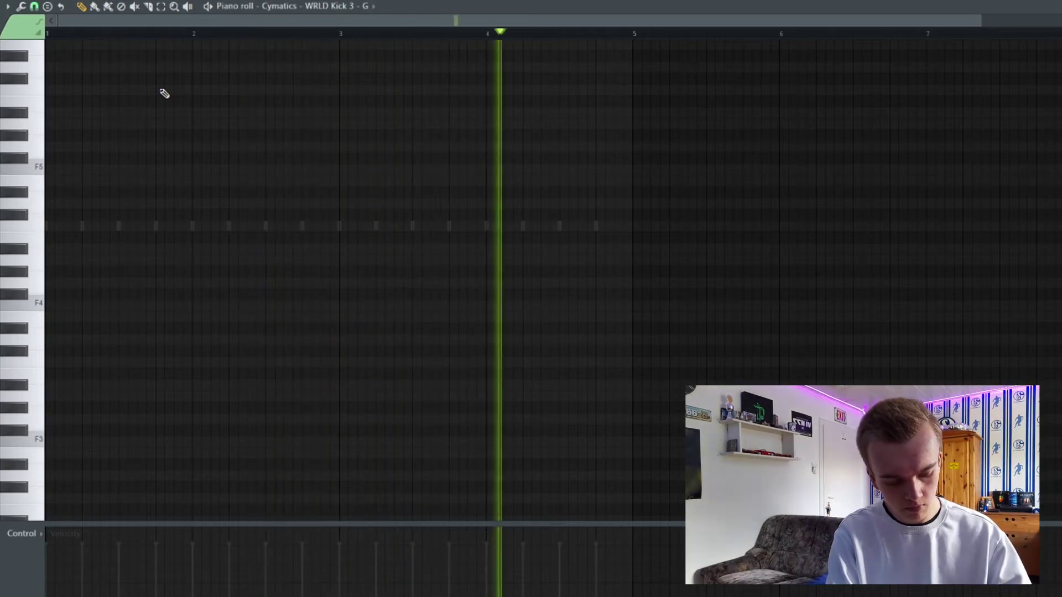
key(space)
key(space)
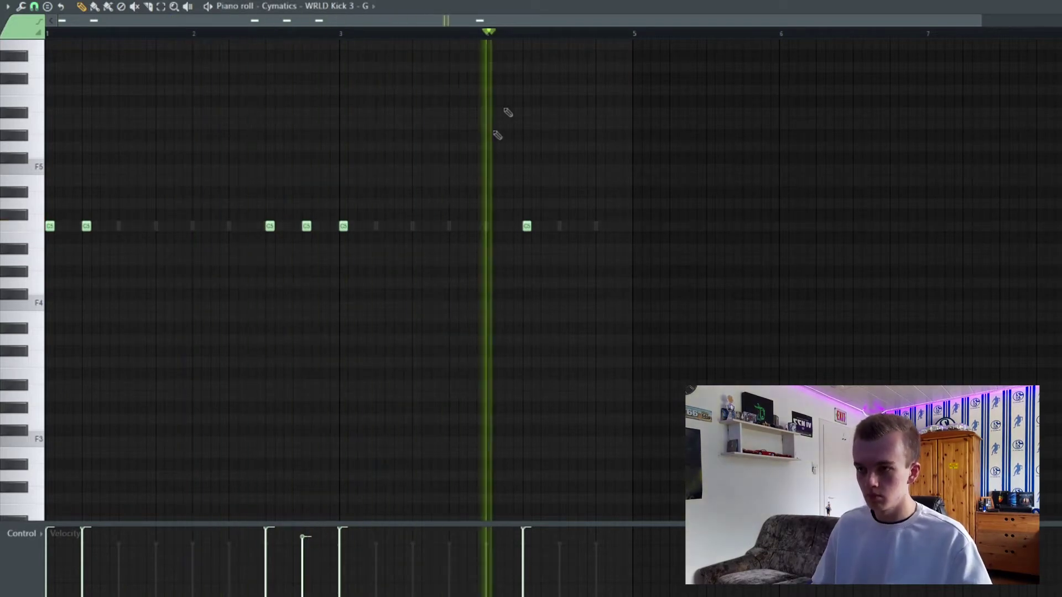
scroll(535, 107, down, 2)
Route the clap channel to mixer track 2 and the hi-hat channel to mixer track 3.
key(F6)
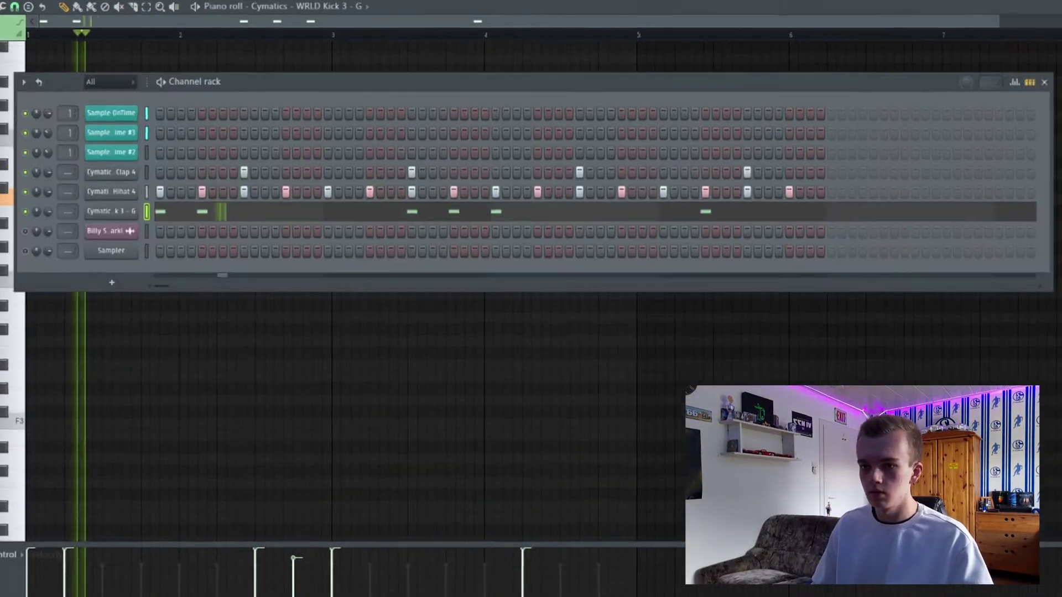
scroll(54, 177, up, 2)
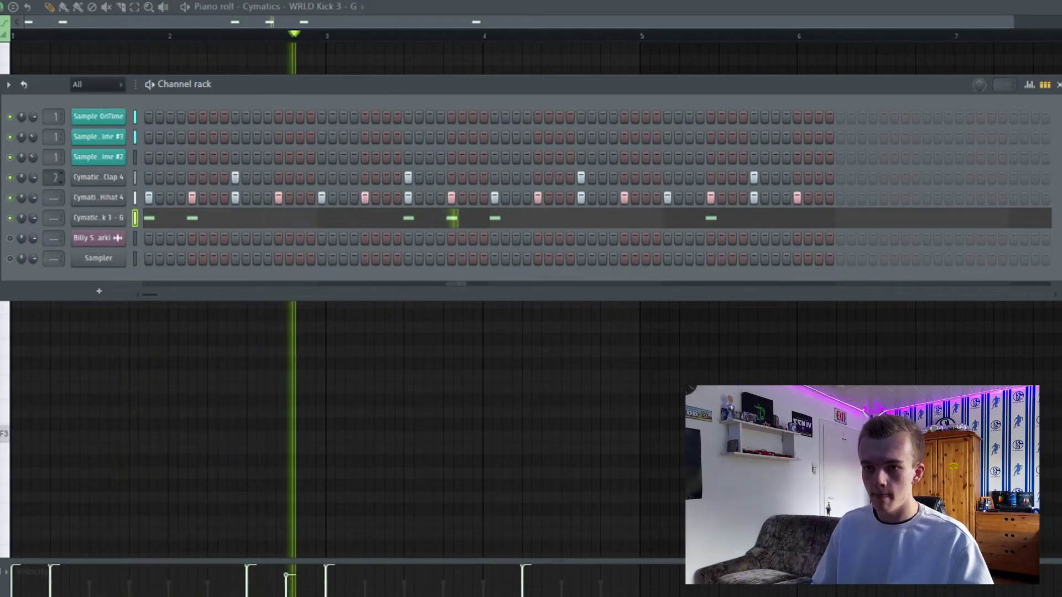
scroll(56, 199, up, 2)
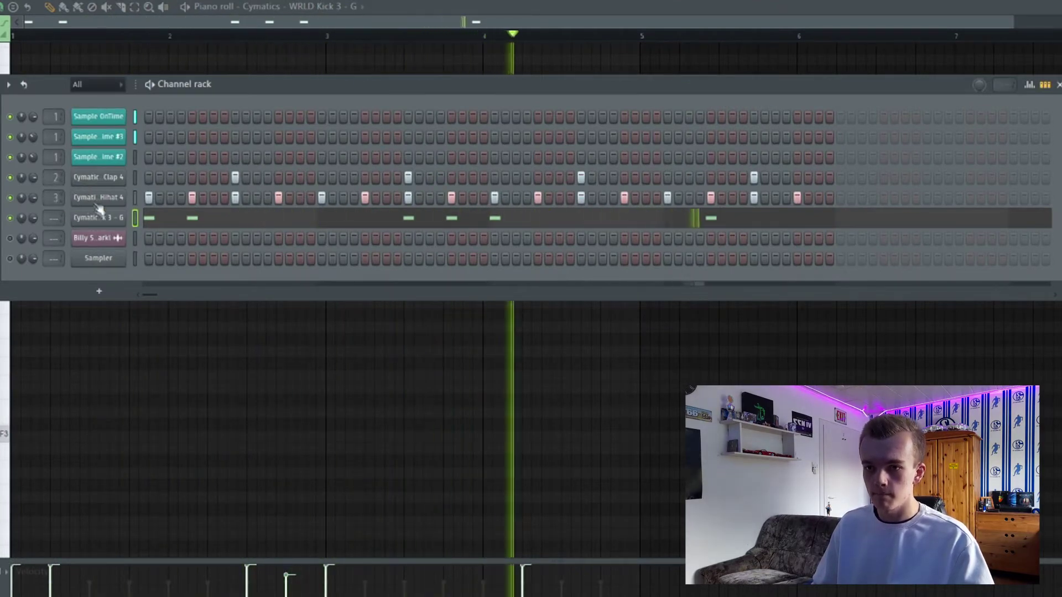
Fill the hi-hat channel every 2 steps and route the kick channel to mixer track 4.
right_click(99, 198)
click(321, 240)
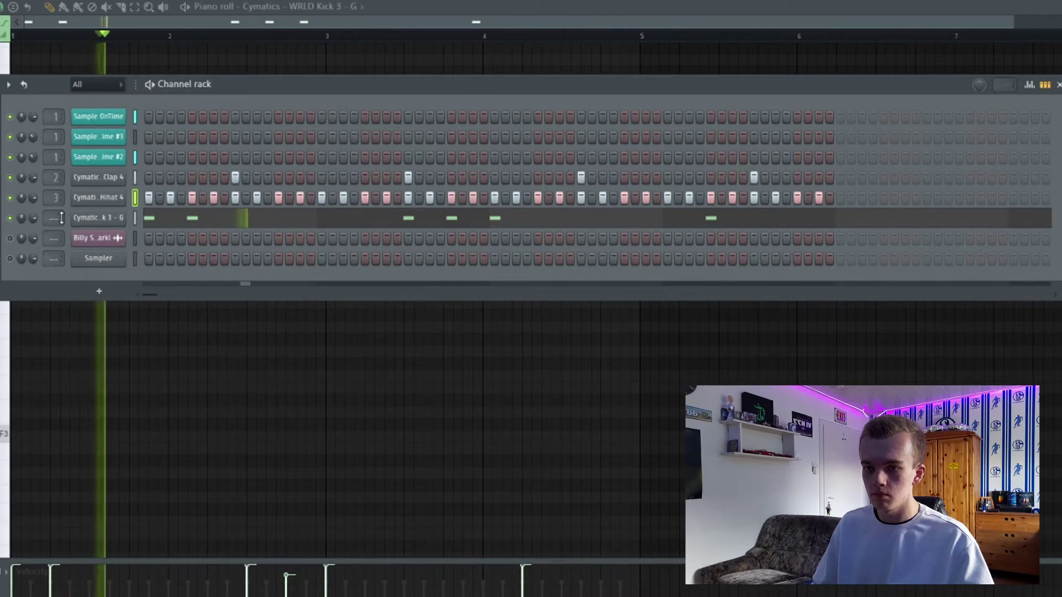
scroll(60, 218, up, 4)
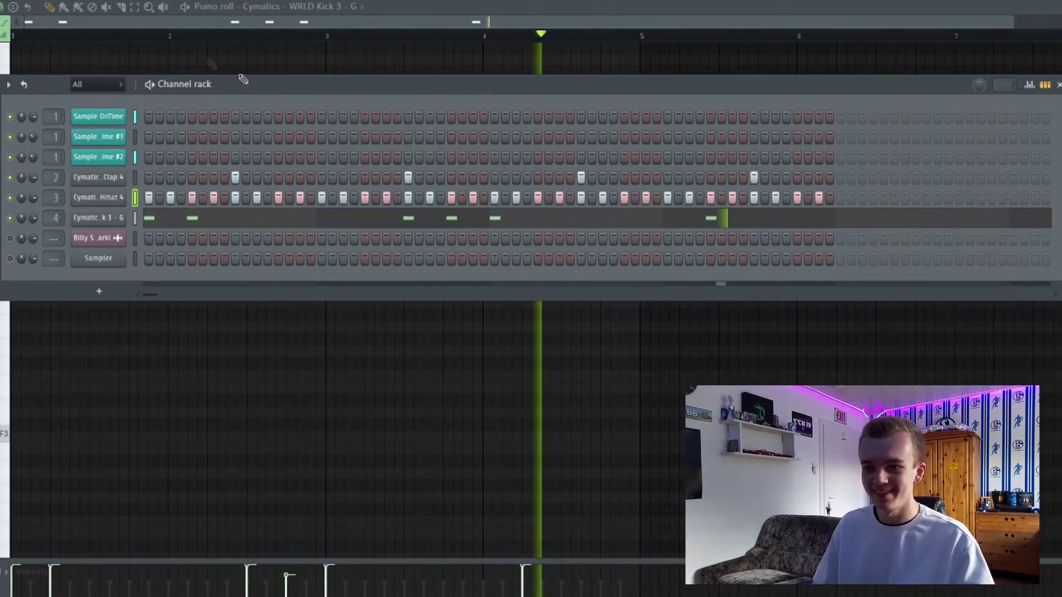
Lower the velocity of every second closed hi-hat note slightly across the four bars and play the pattern.
key(F7)
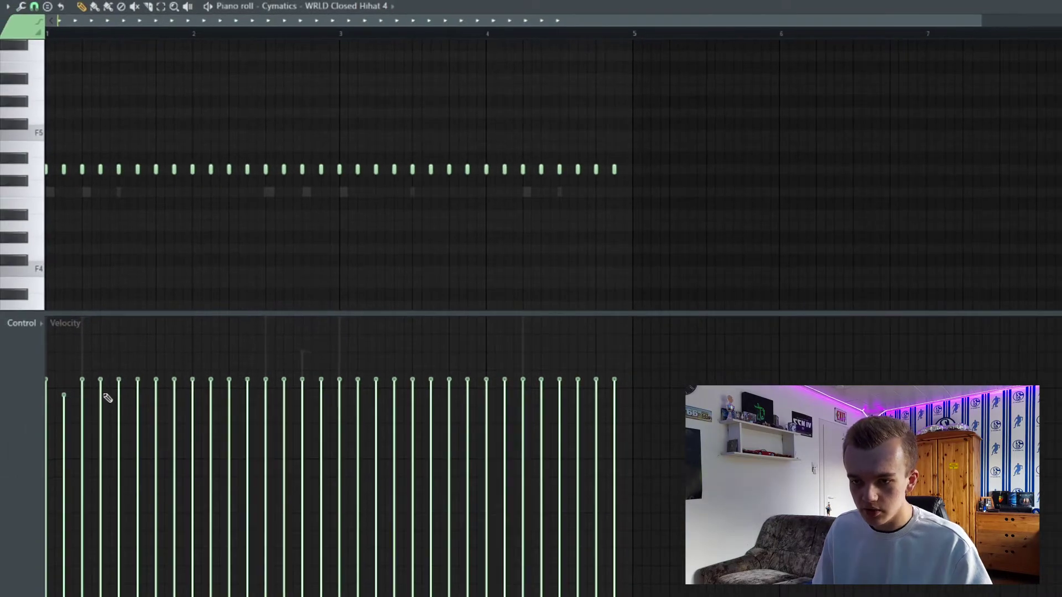
click(101, 395)
click(137, 395)
key(space)
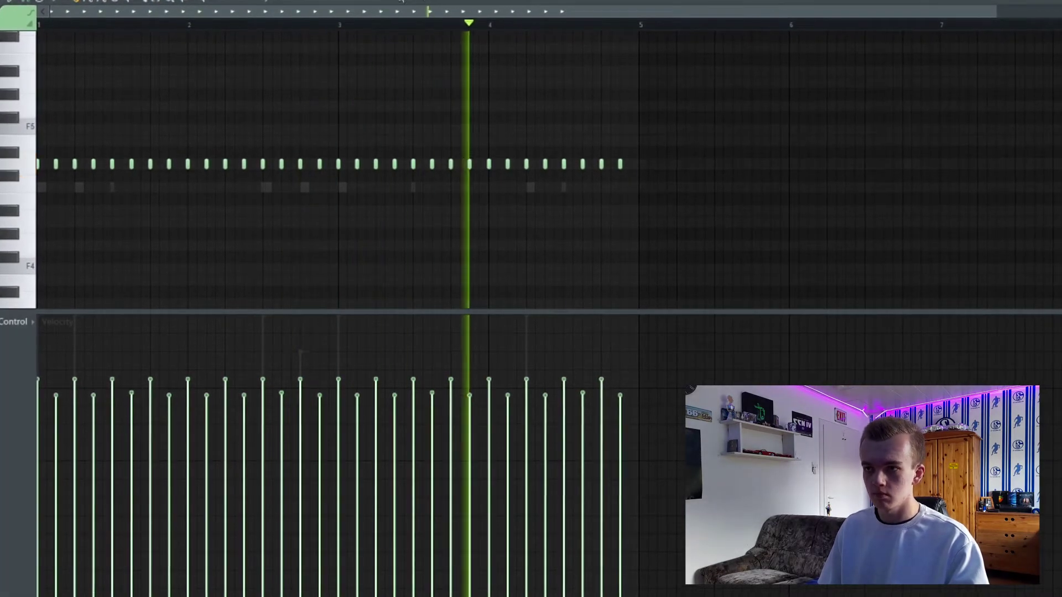
In the kick's notes, delete the hit on bar 2's fourth beat and move the third-beat hit into its place.
click(265, 2)
click(329, 104)
click(367, 1)
click(366, 1)
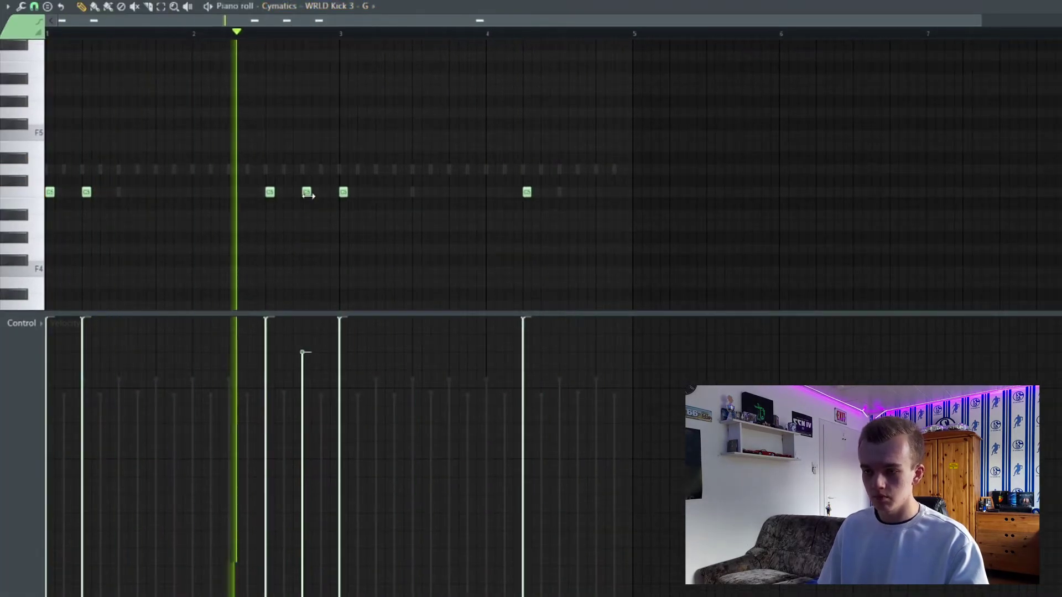
right_click(307, 193)
drag(269, 192, 305, 192)
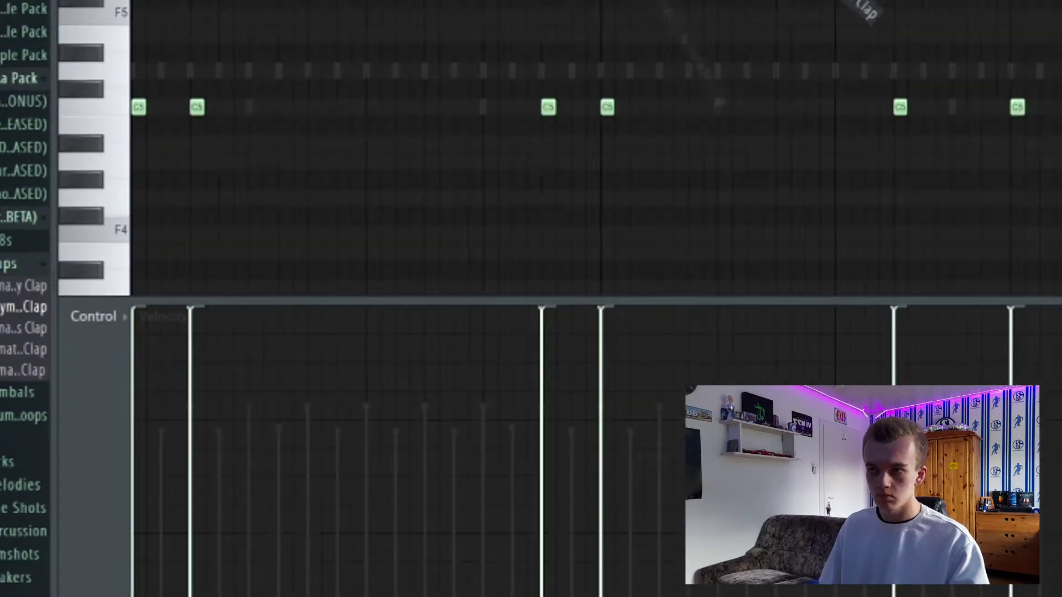
Replace the hi-hat and kick channel samples with other Cymatics samples from the browser.
key(F6)
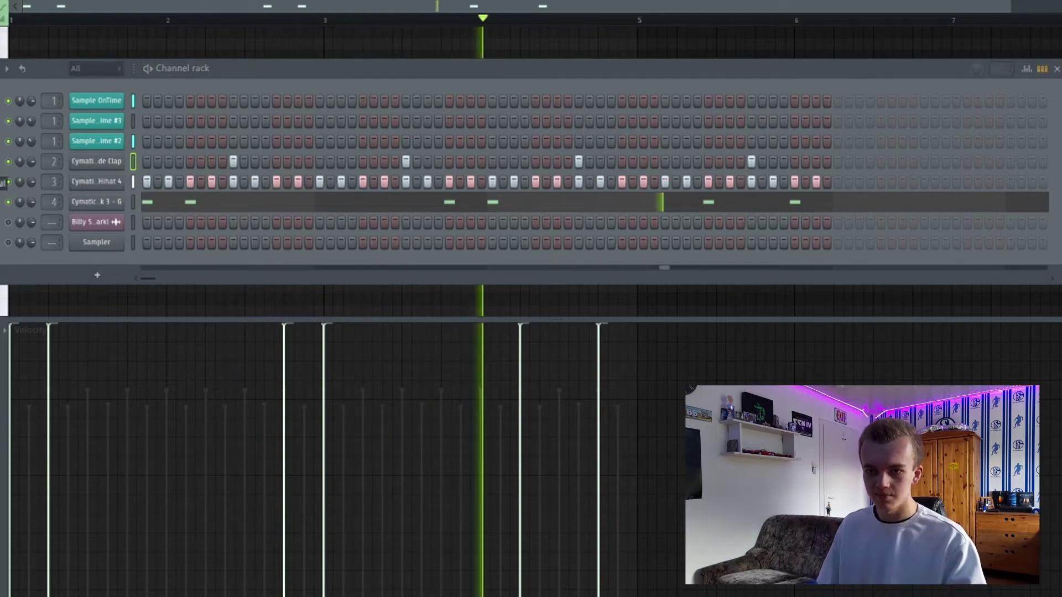
drag(6, 210, 75, 210)
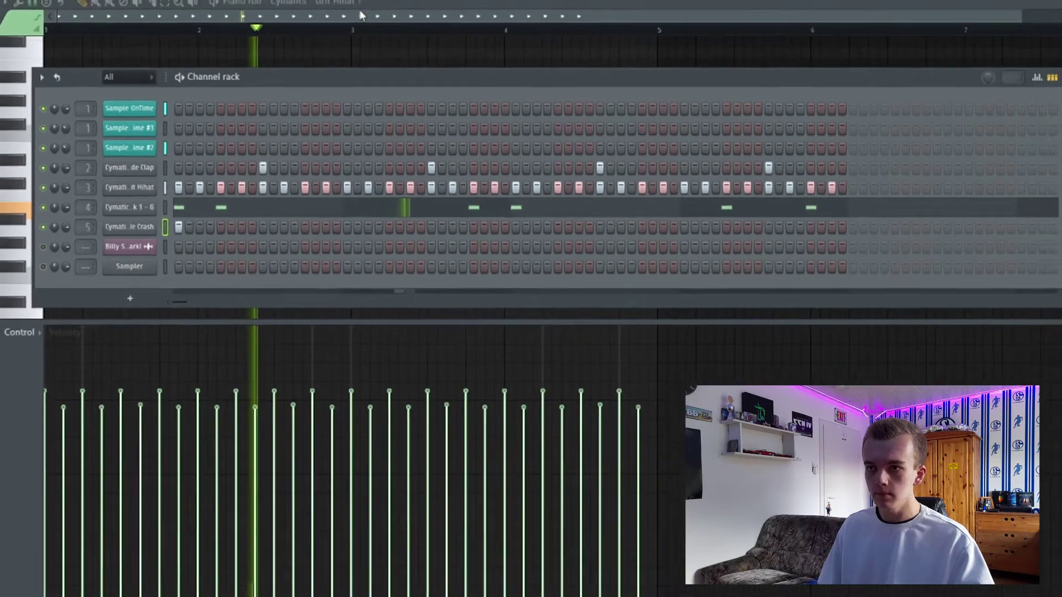
Show the Wiggle Crash channel's notes in the piano roll.
key(F6)
click(325, 6)
click(322, 125)
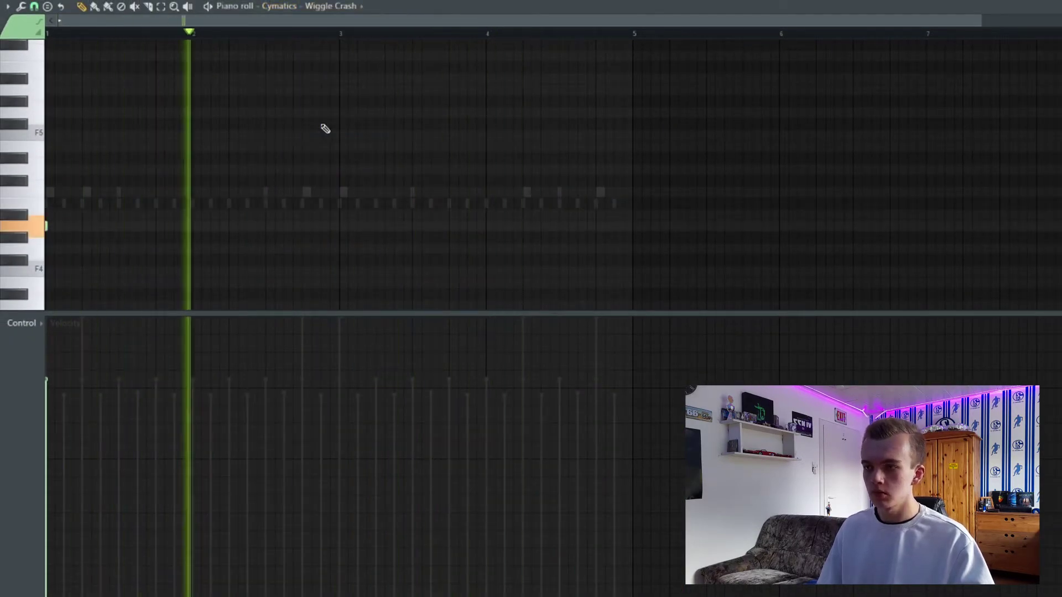
scroll(522, 209, down, 2)
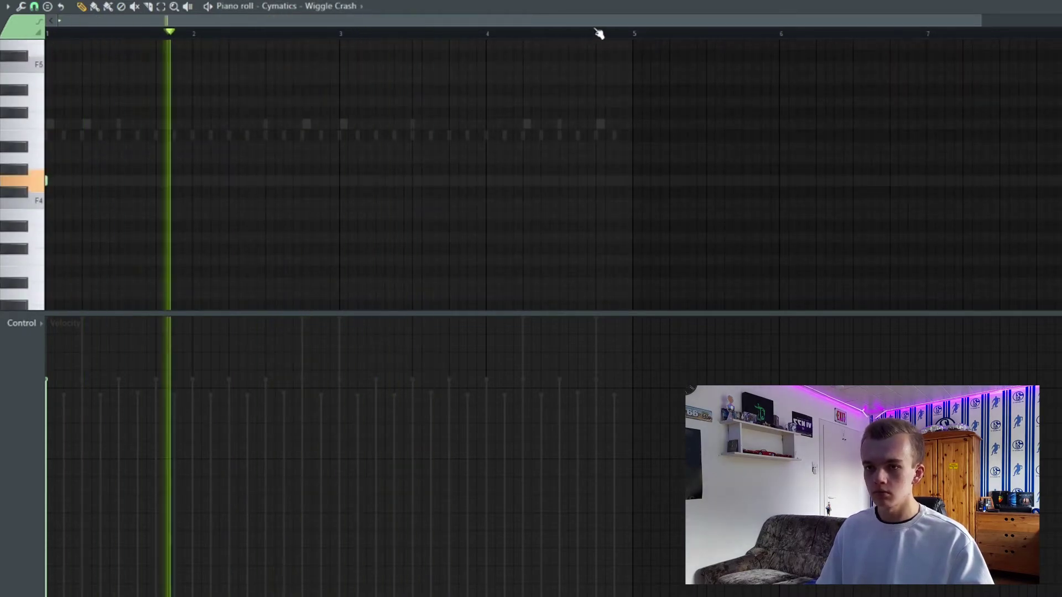
Load Fruity Reeverb 2 in the first effect slot of mixer Insert 5 and raise its room size and wet level.
key(F9)
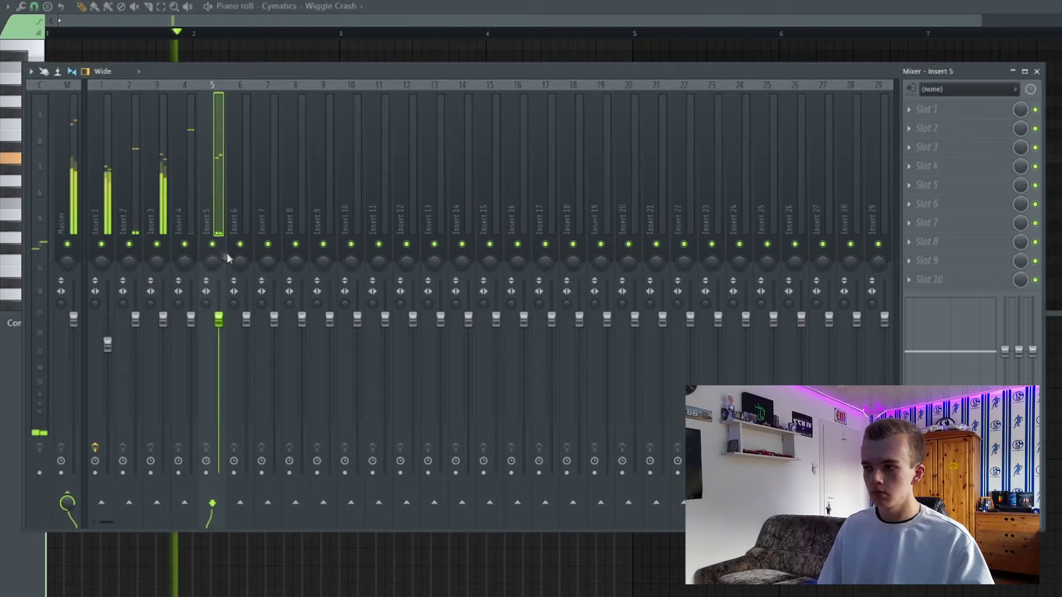
click(907, 113)
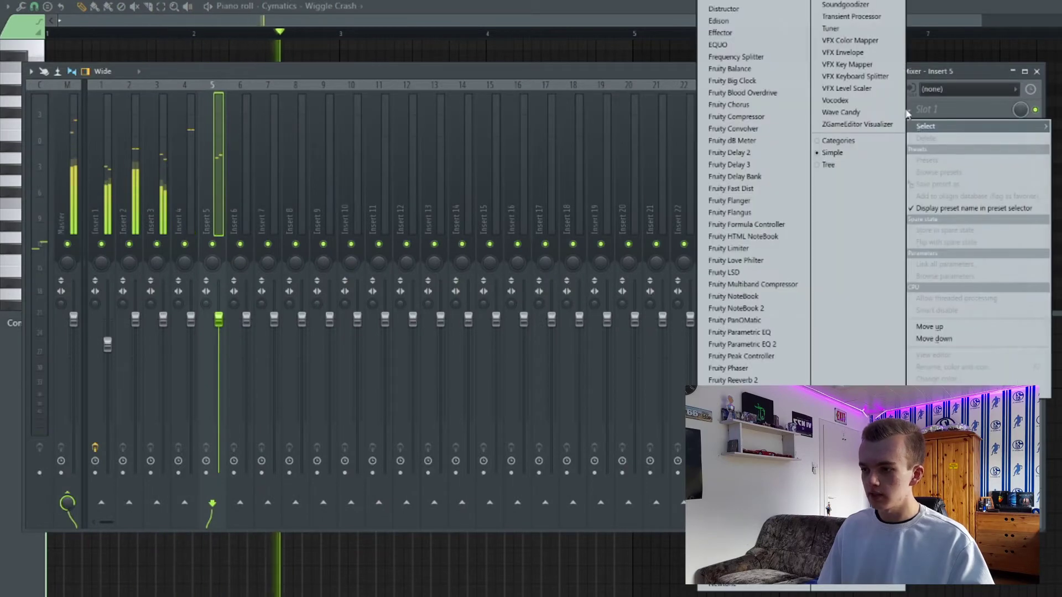
click(774, 381)
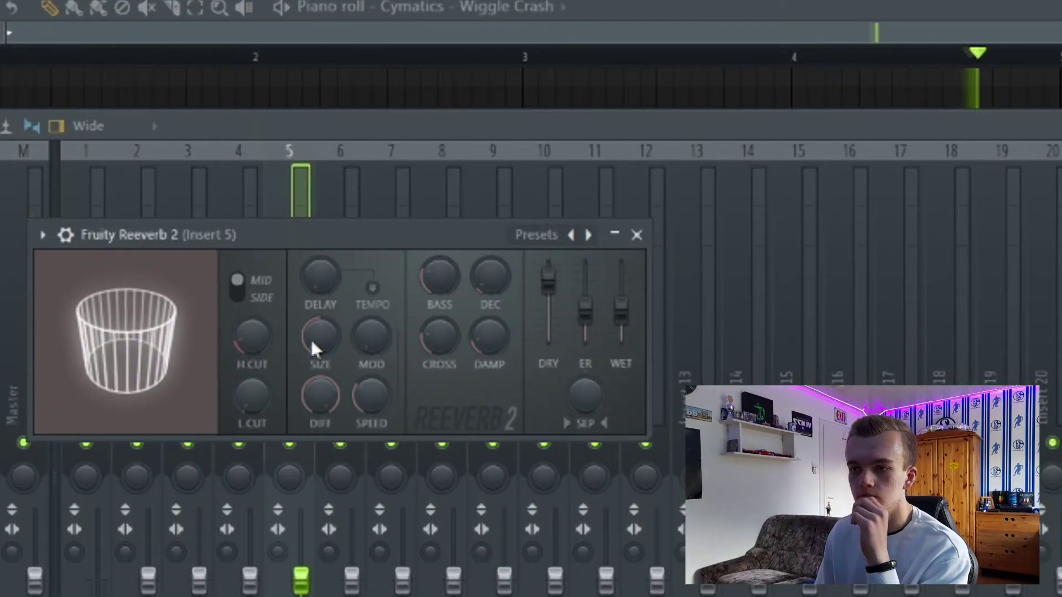
drag(313, 348, 313, 324)
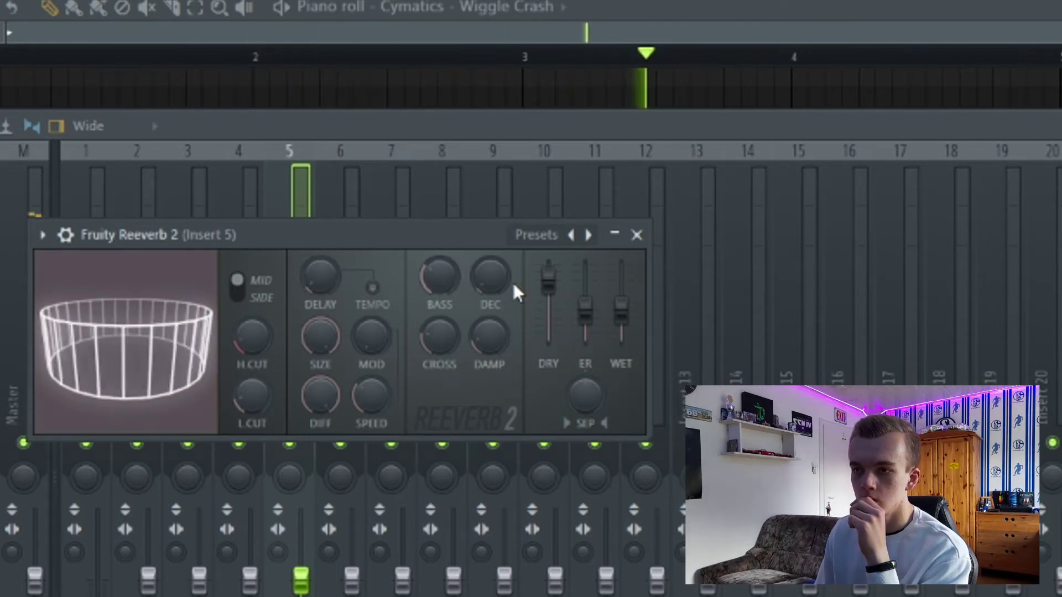
drag(621, 305, 621, 289)
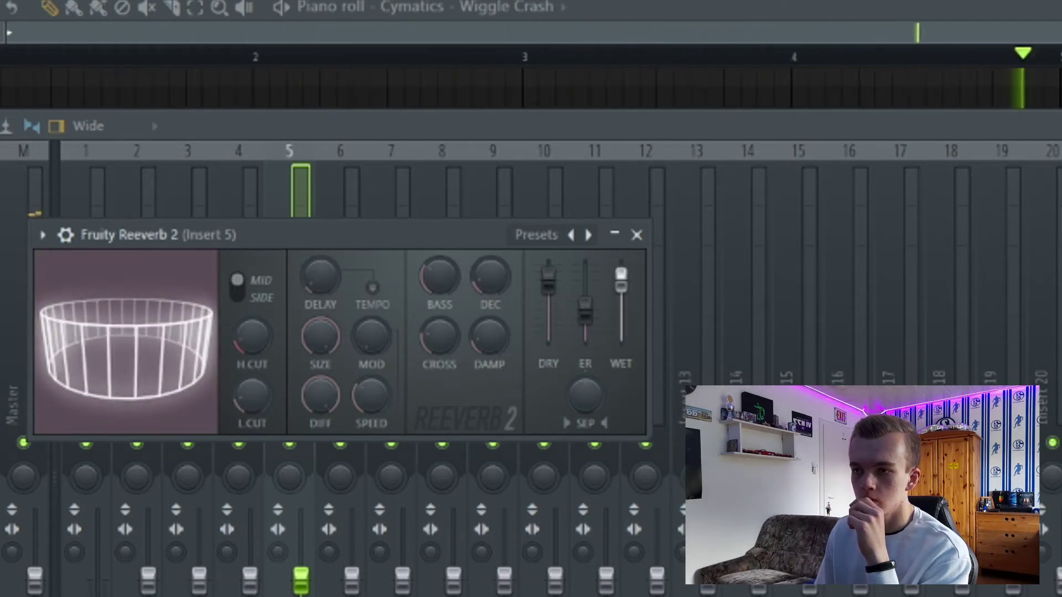
click(637, 236)
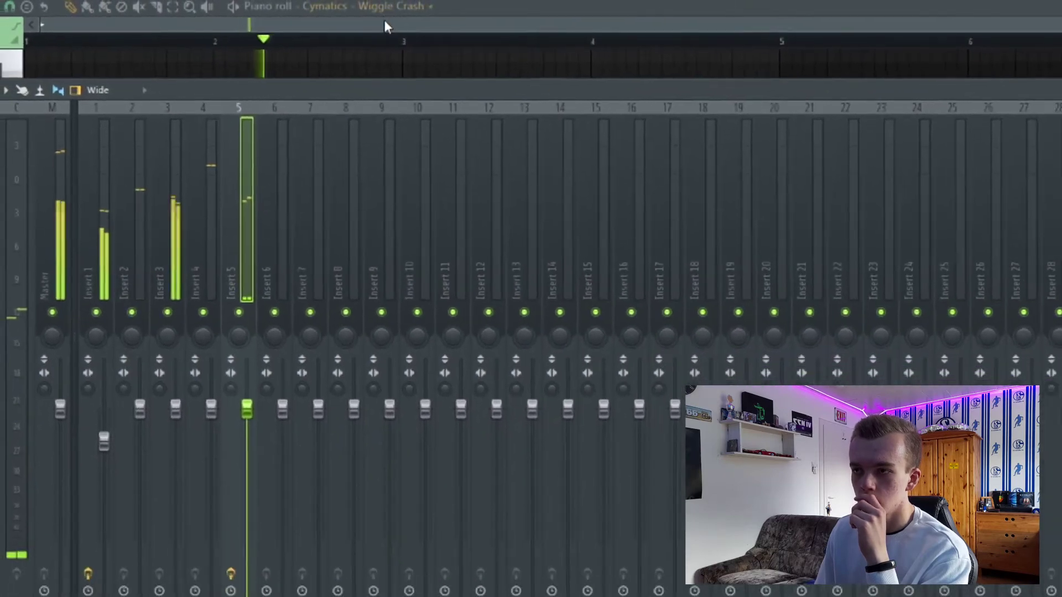
Add the Cymatics Everafter Hihat sample as a new channel and fill its sequence every 4 steps.
click(470, 31)
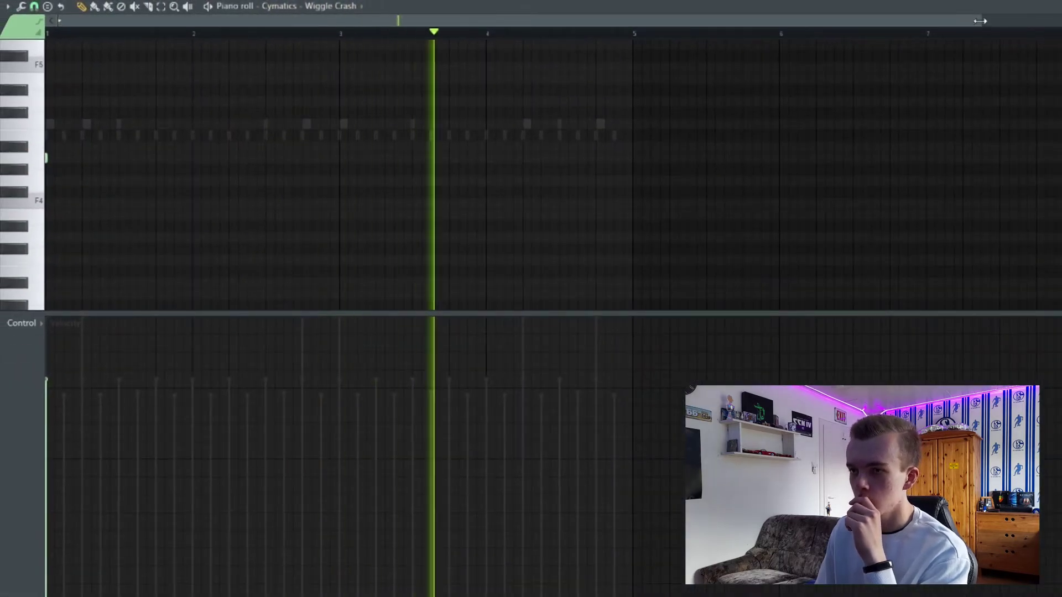
drag(980, 20, 1059, 20)
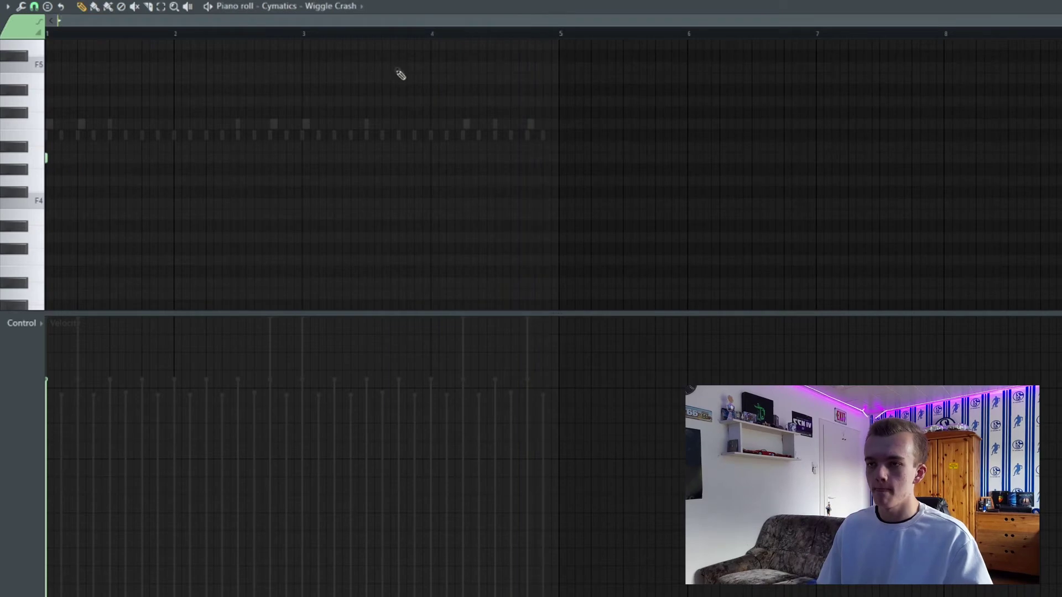
click(535, 37)
click(535, 36)
click(556, 36)
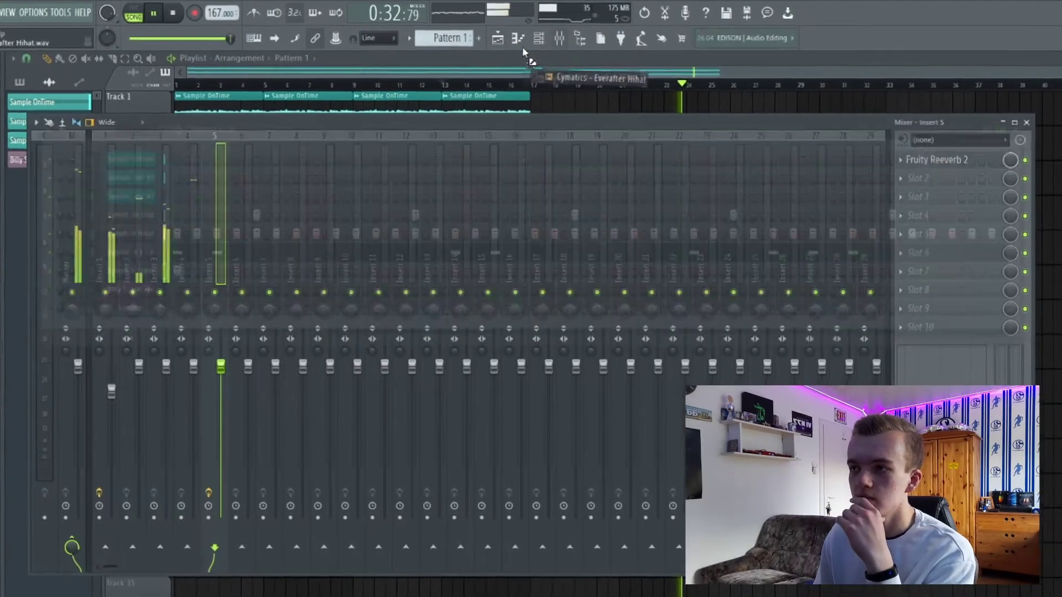
click(535, 37)
drag(14, 258, 102, 314)
right_click(101, 317)
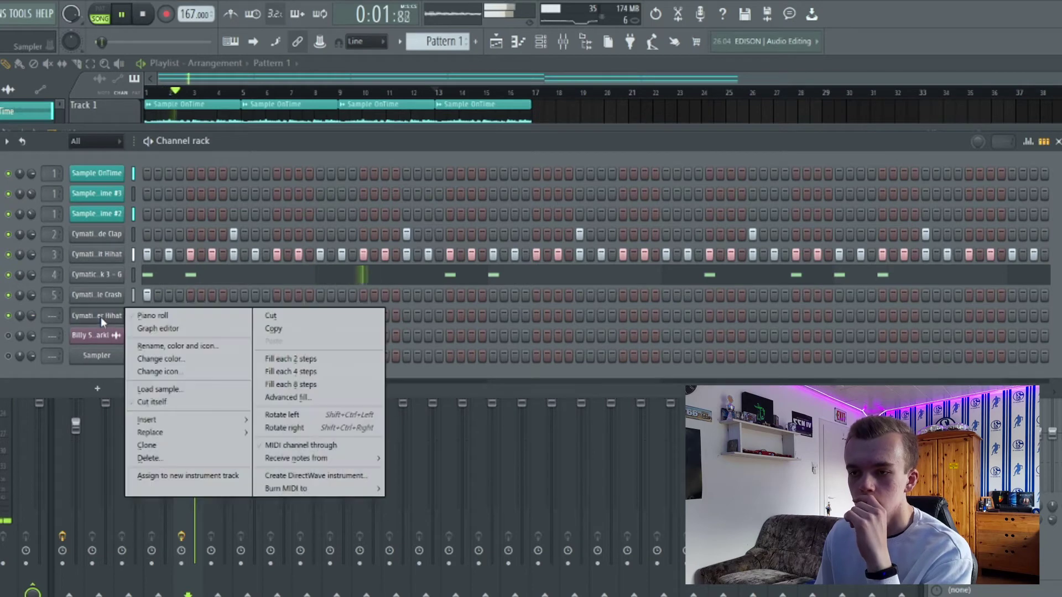
click(289, 371)
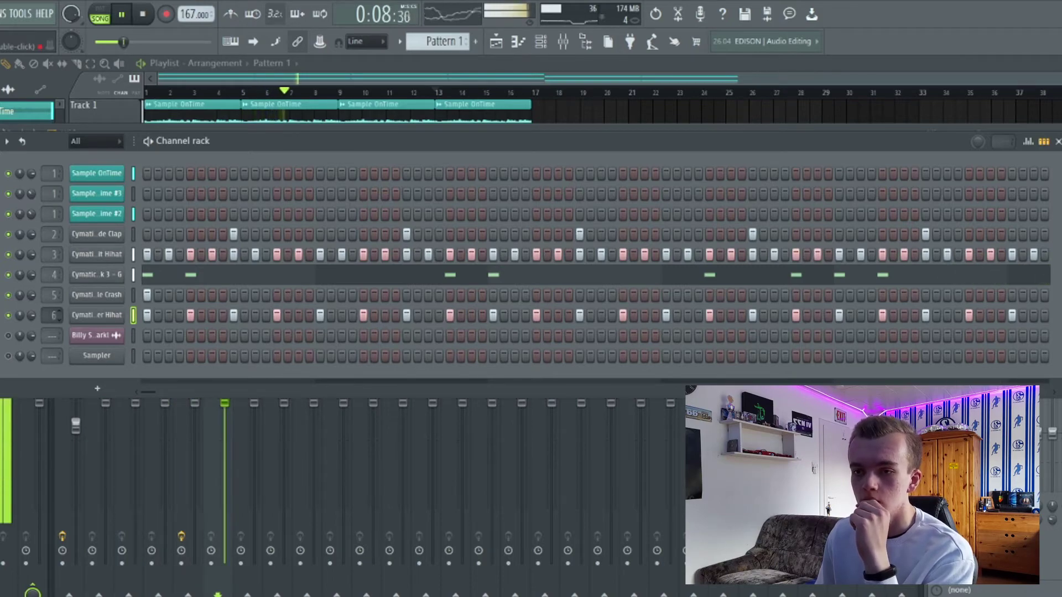
In the Everafter Hihat notes, slightly lower the velocity of bar 1's second and fourth hits and delete all notes from bar 2 onward.
key(F6)
key(F7)
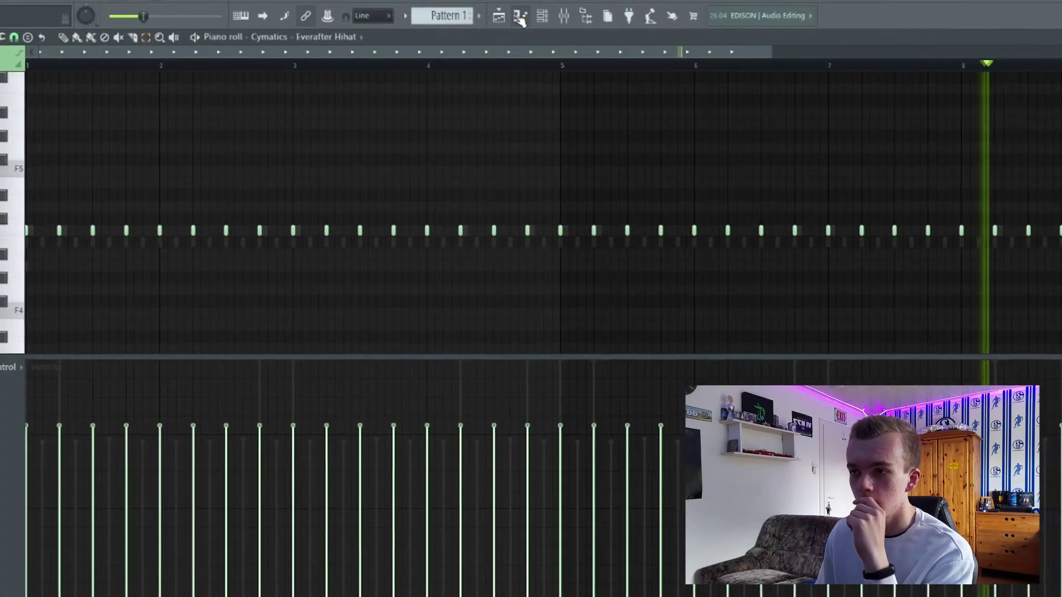
drag(451, 341, 451, 437)
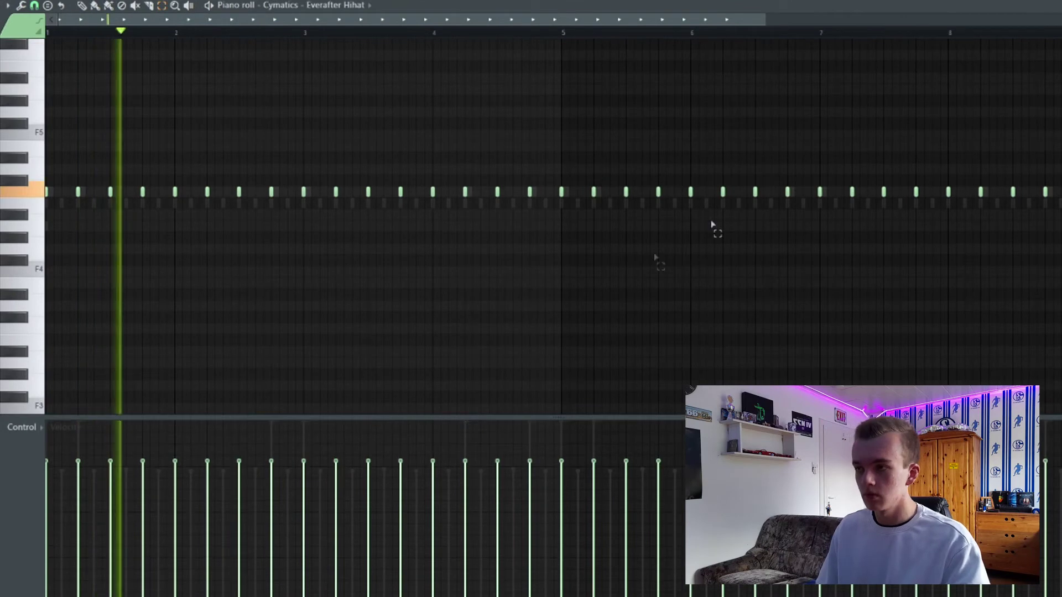
drag(761, 35, 621, 254)
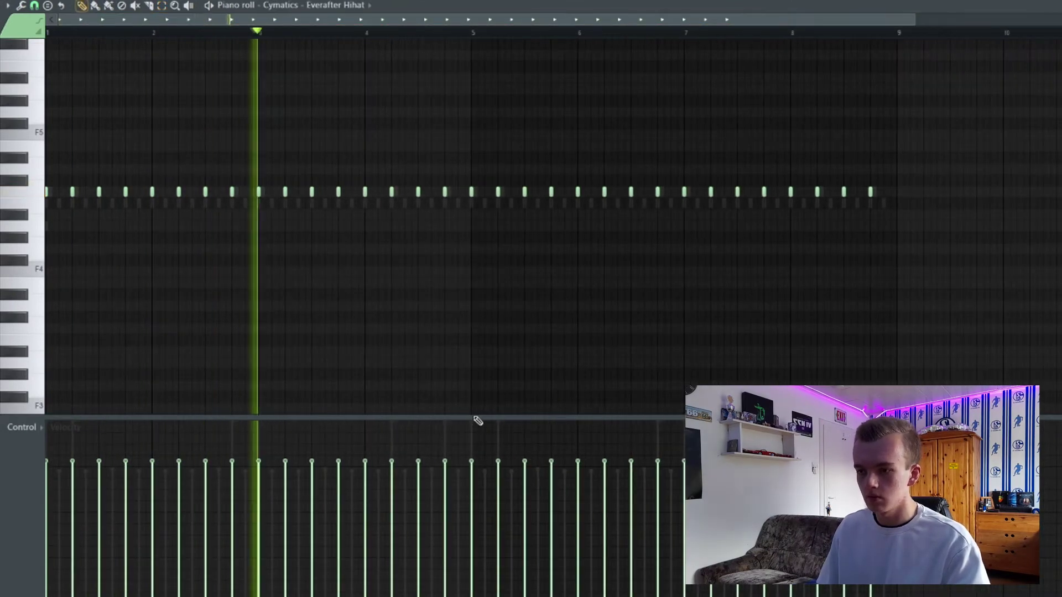
drag(463, 395, 387, 220)
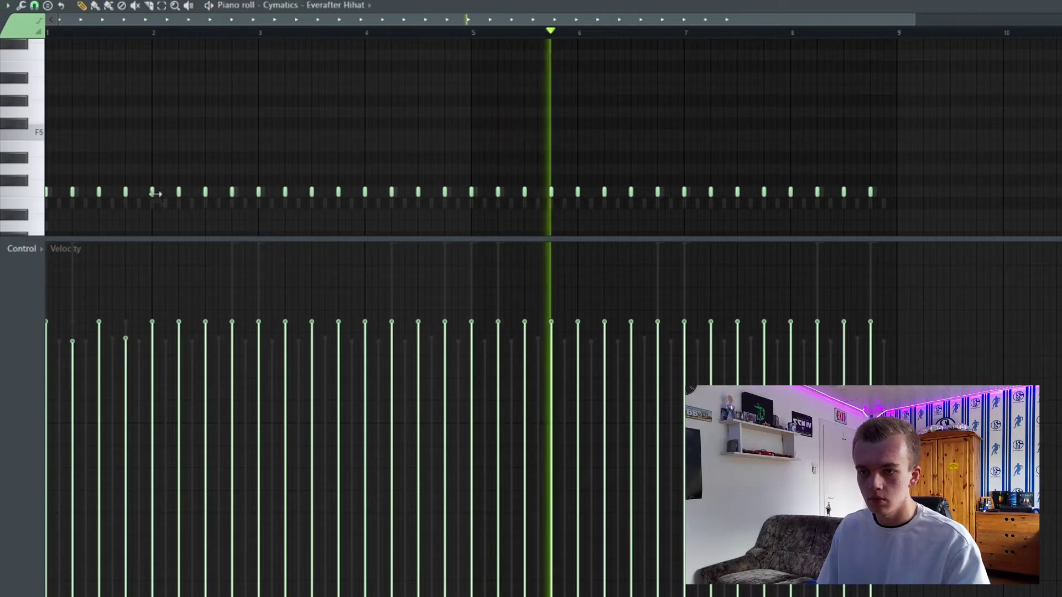
drag(147, 189, 954, 188)
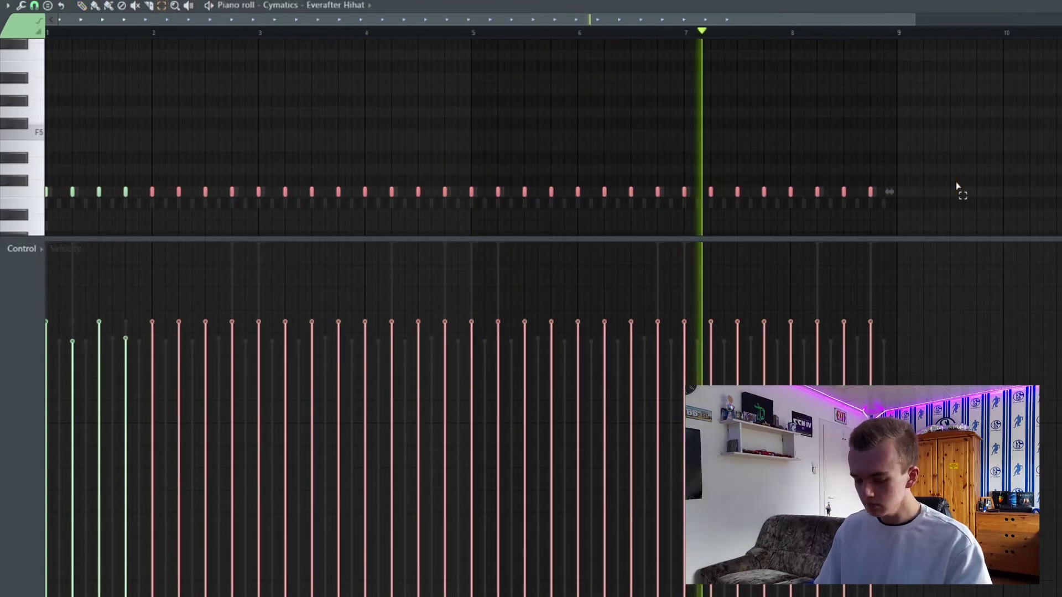
key(Delete)
Duplicate the Everafter Hihat's bar 1 pattern repeatedly so it fills all eight bars, and clear the selection.
drag(153, 44, 35, 52)
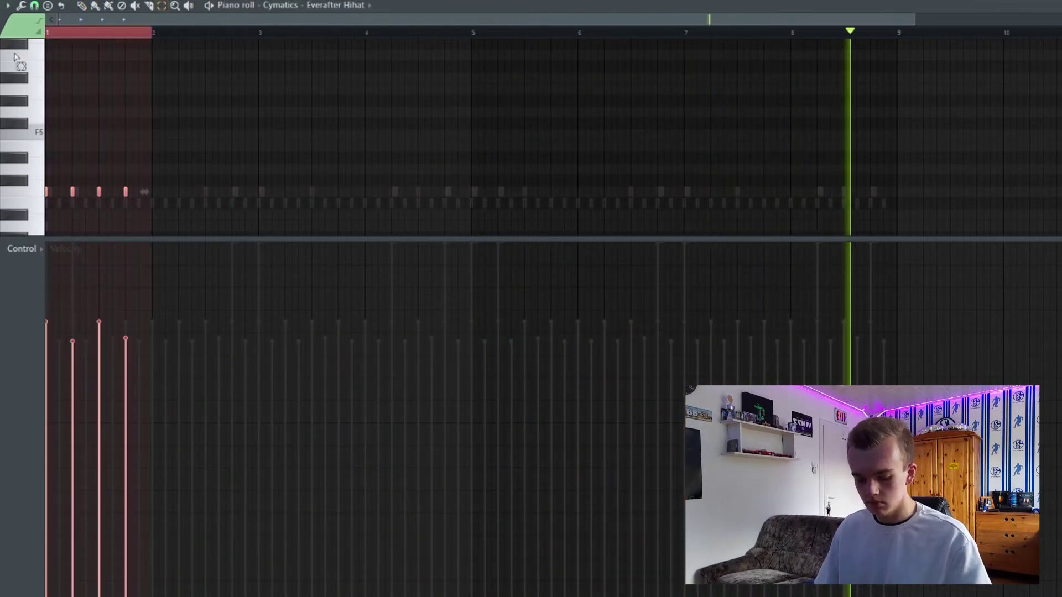
key(ctrl+b)
key(ctrl+b)
key(ctrl+b)
key(ctrl+b)
key(ctrl+b)
key(ctrl+b)
key(ctrl+b)
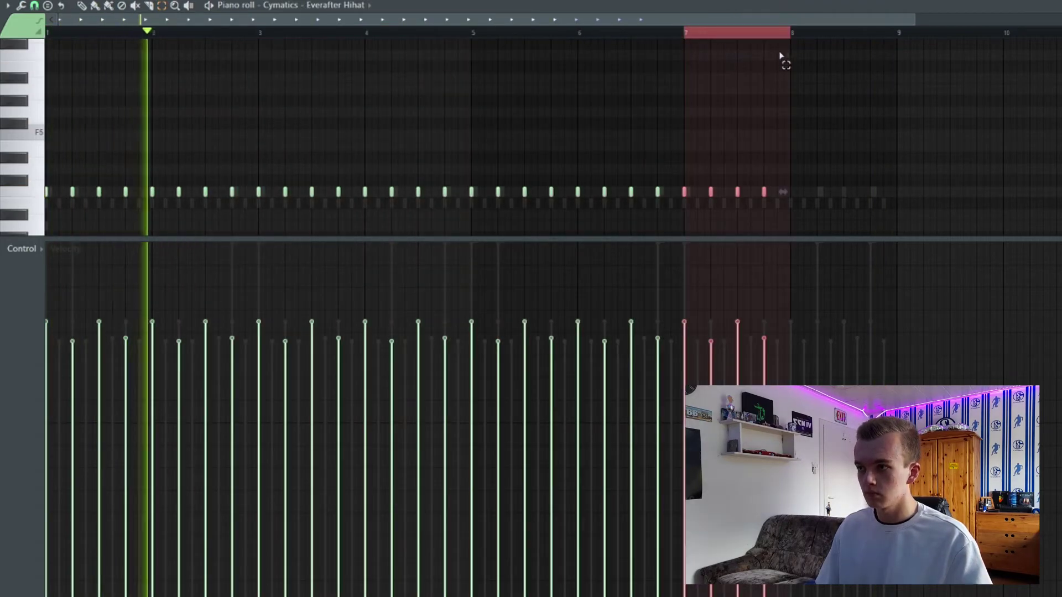
key(ctrl+d)
Transpose all Everafter Hihat notes up three semitones to D#5.
scroll(782, 118, down, 3)
key(p)
drag(638, 237, 636, 321)
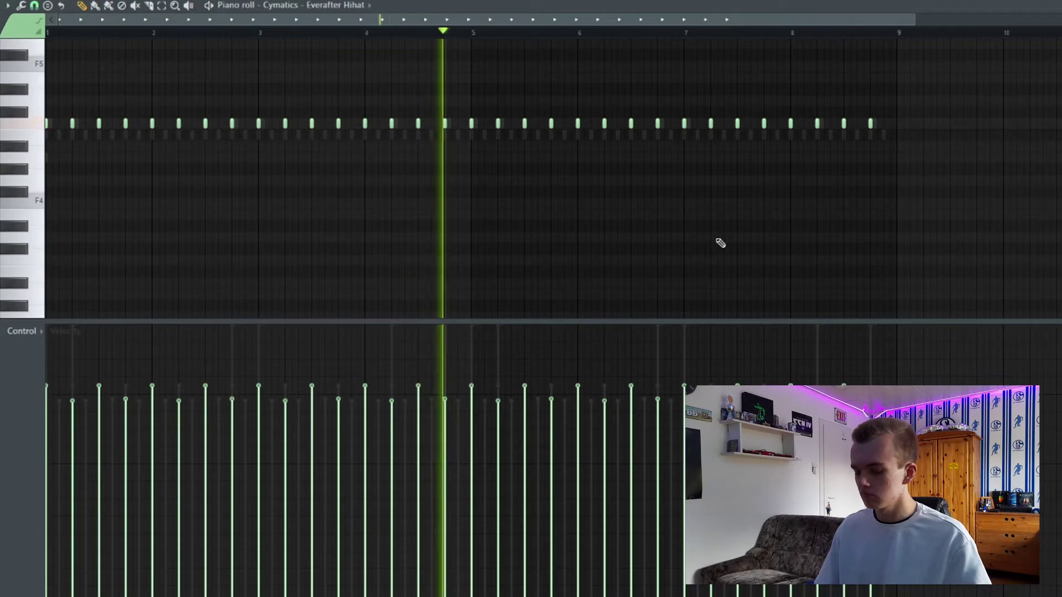
key(shift+Up)
key(shift+Up)
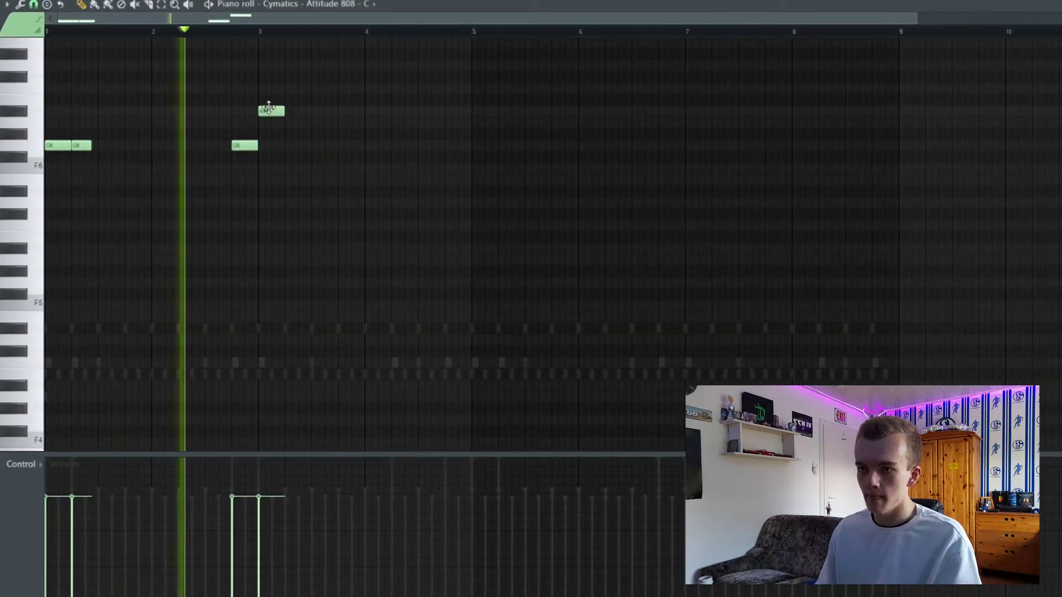
Complete the Attitude 808 line with A notes on bar 3's first beat and bar 4's second and fourth beats, and lower all notes an octave.
drag(260, 112, 260, 122)
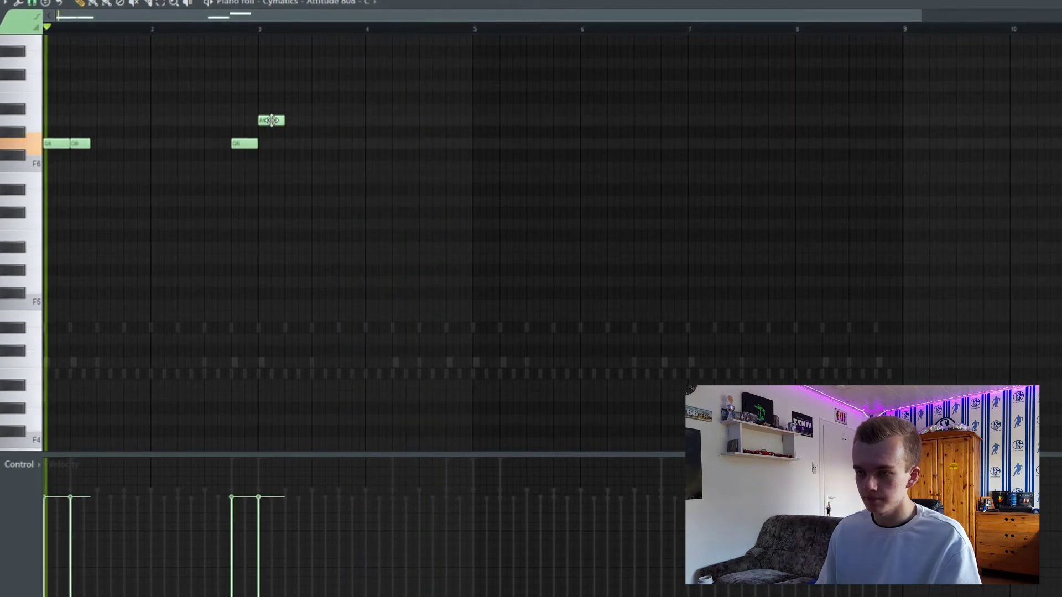
drag(296, 131, 406, 116)
click(452, 116)
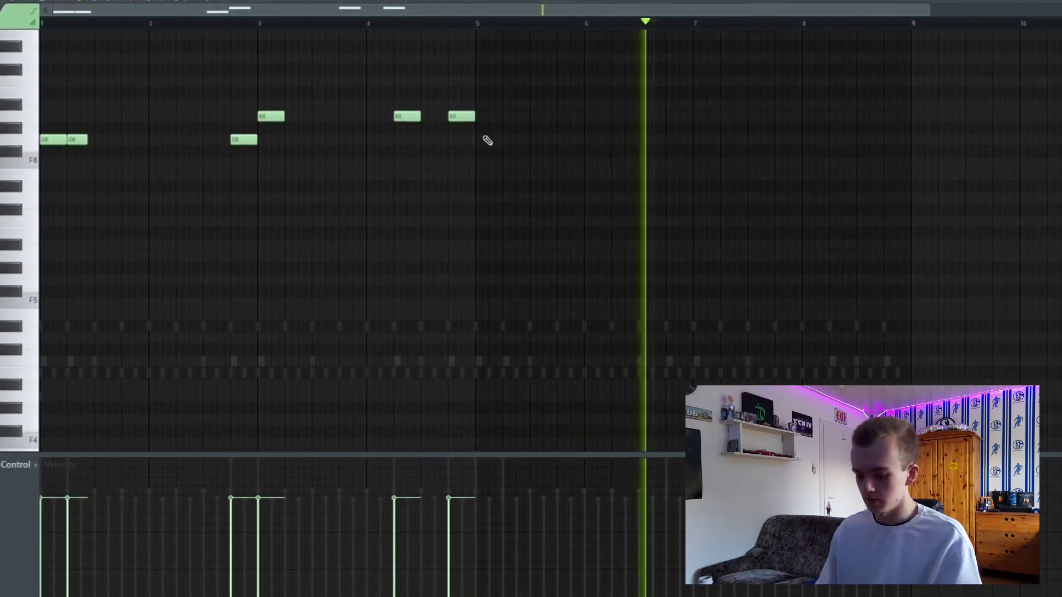
key(ctrl+Down)
scroll(488, 138, down, 1)
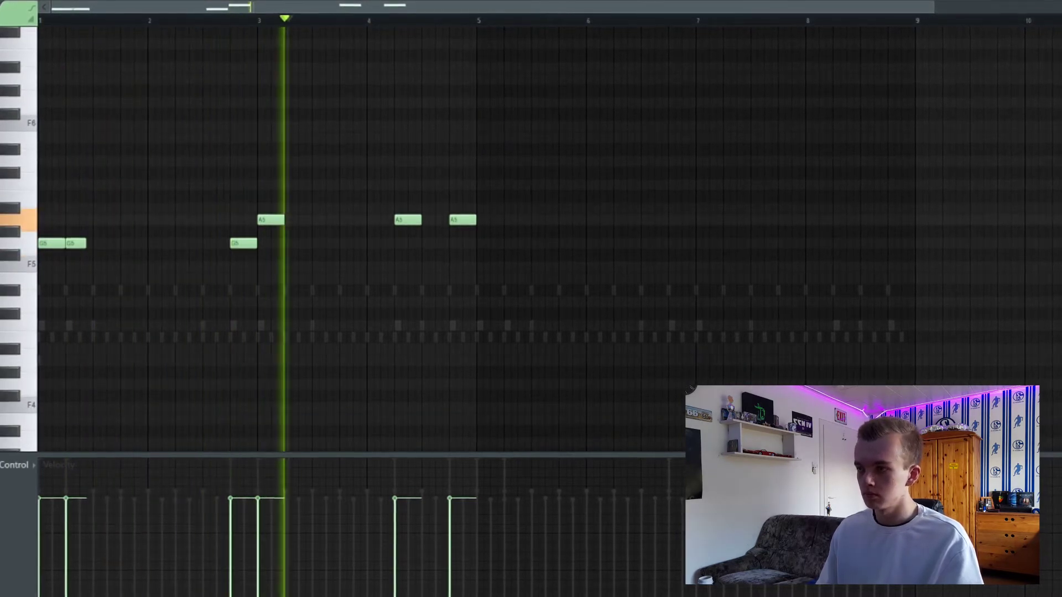
In the WRLD Kick 3 notes, add a softer hit halfway through bar 2's fourth beat and copy it to the same place in bar 6.
key(F6)
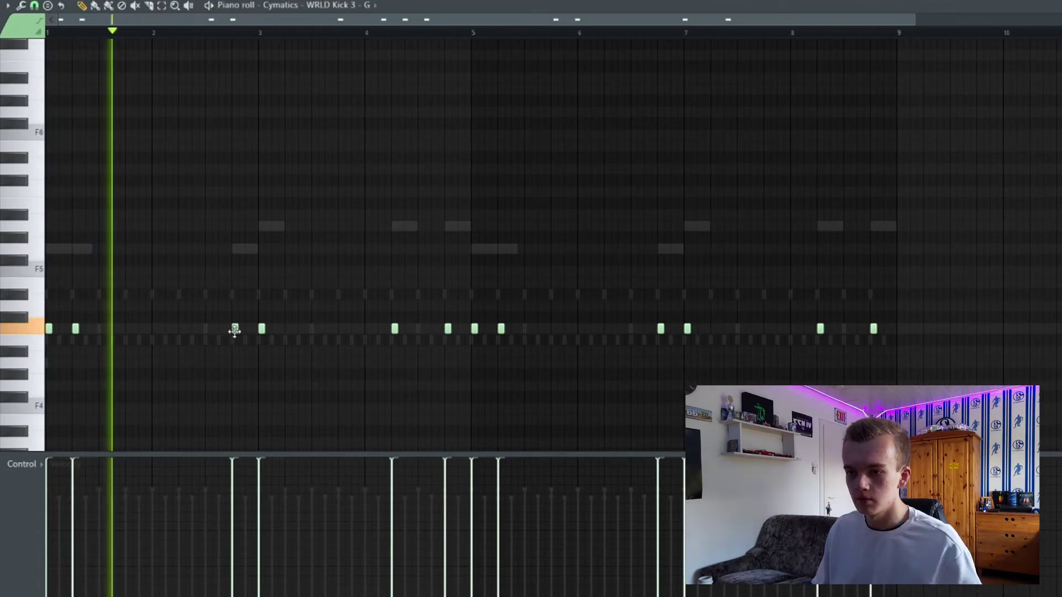
double_click(234, 329)
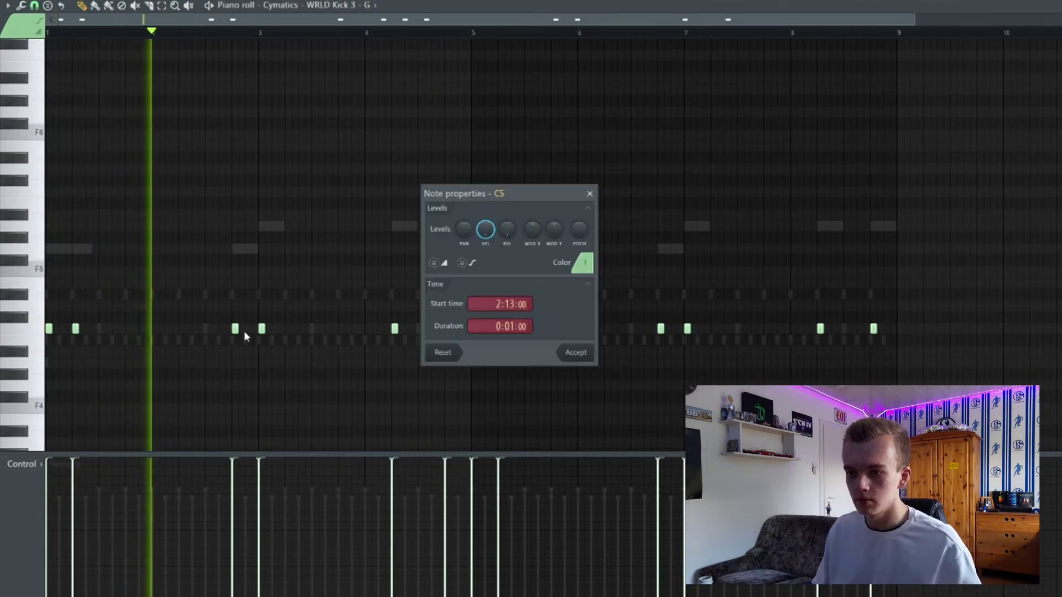
click(592, 193)
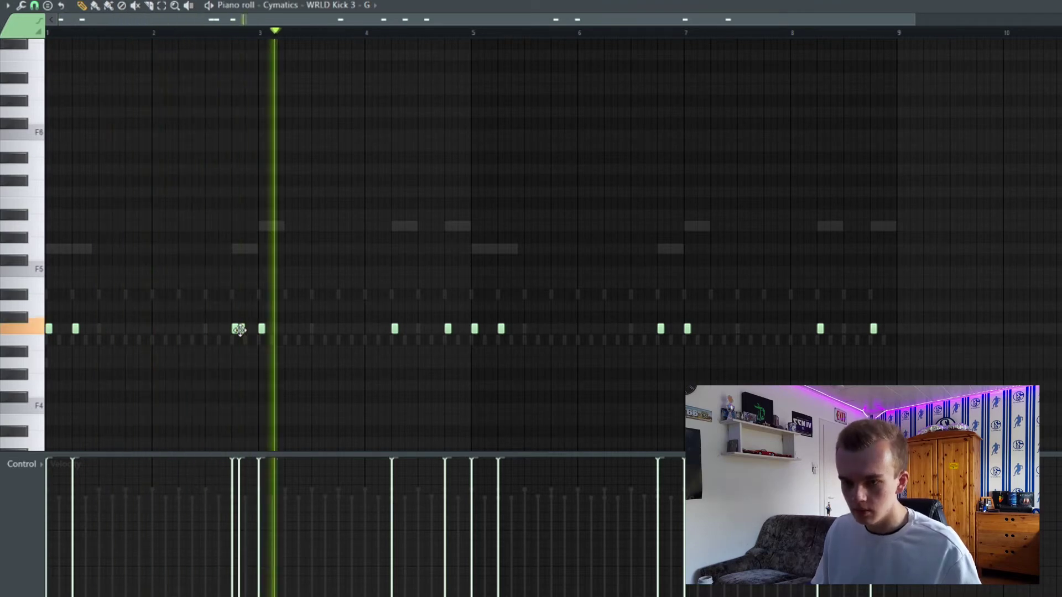
drag(239, 329, 249, 338)
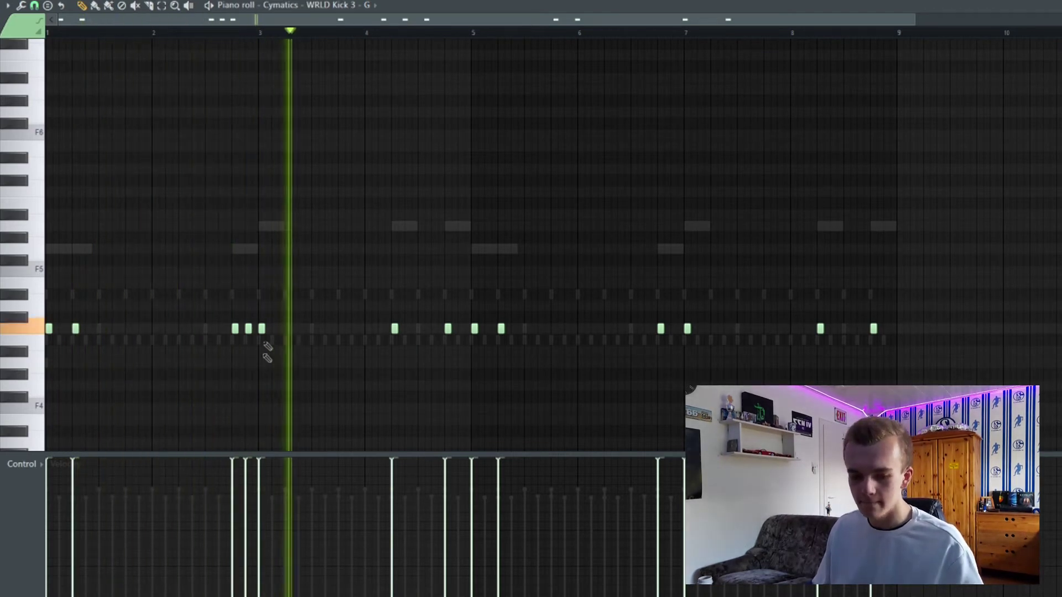
drag(246, 468, 247, 498)
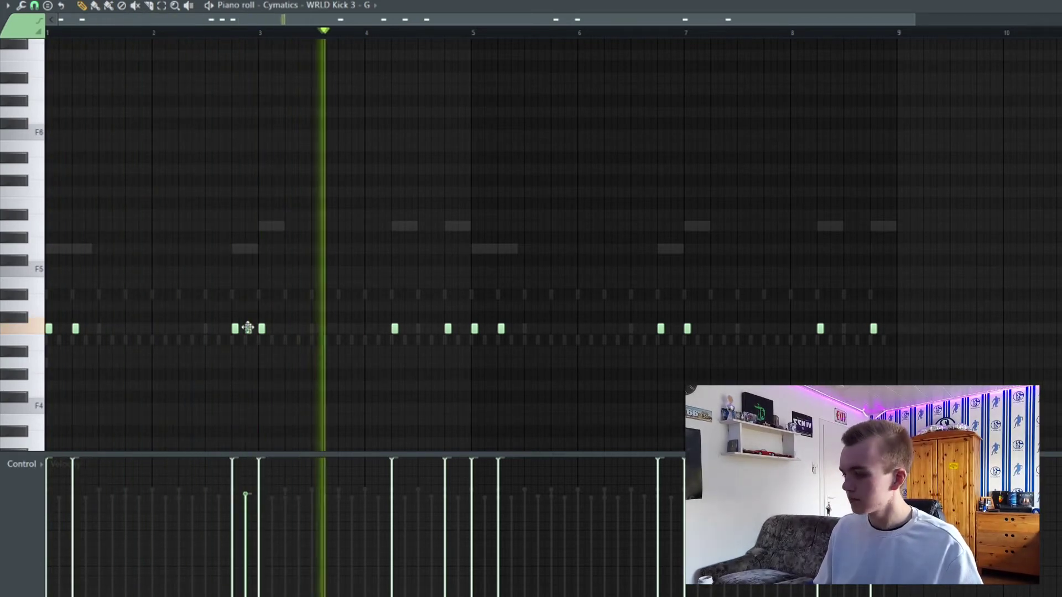
drag(248, 328, 673, 329)
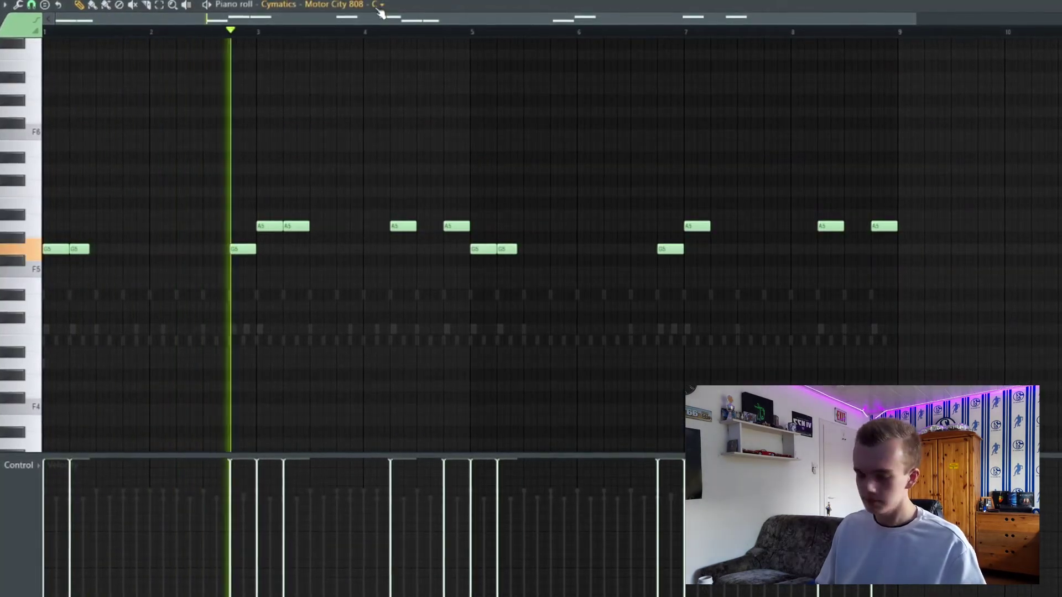
Copy the Motor City 808's second-beat A5 note from bar 3 to bar 7, and add matching kick hits on both bars' second beats.
drag(300, 226, 725, 222)
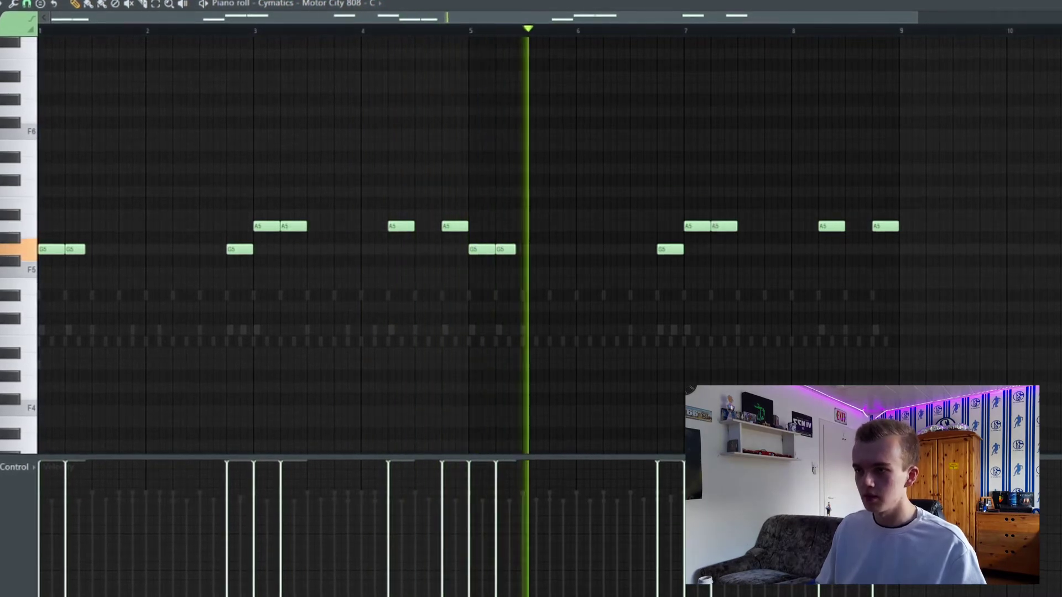
click(288, 3)
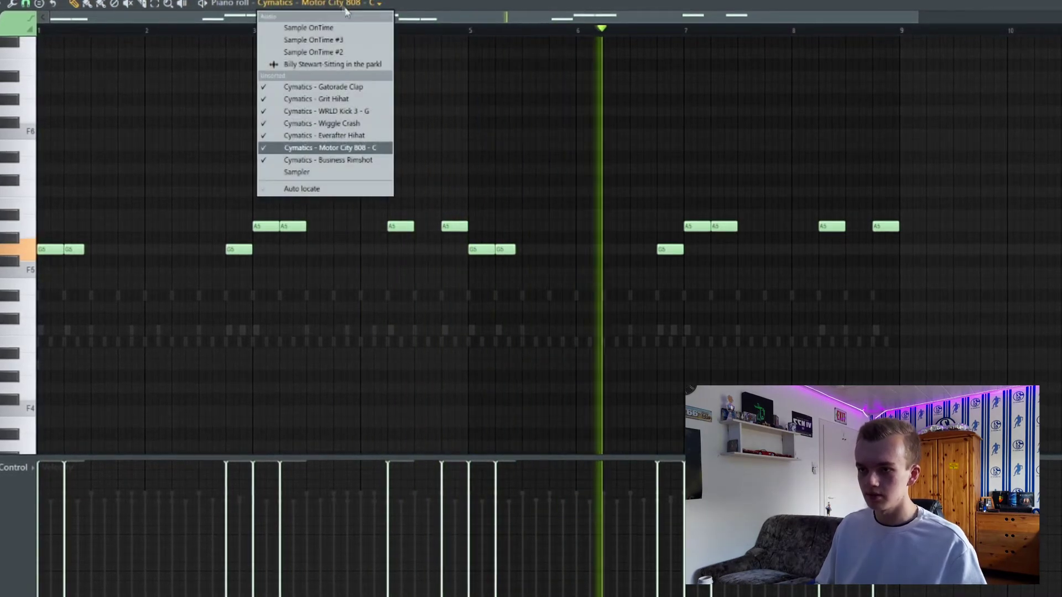
click(342, 111)
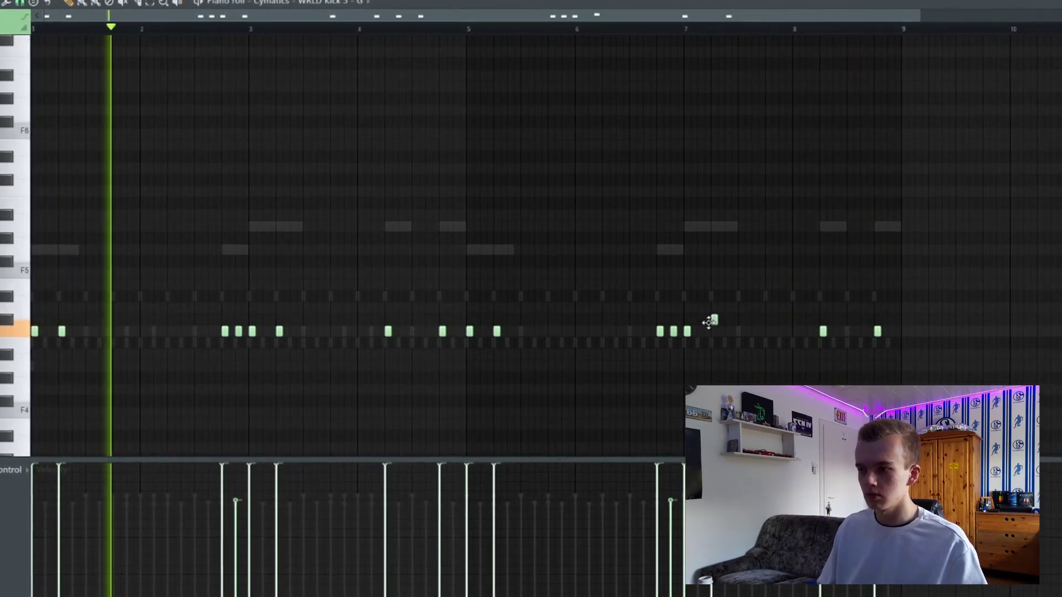
Route the Business Rimshot channel to mixer track 8 and show that track in the mixer.
key(F9)
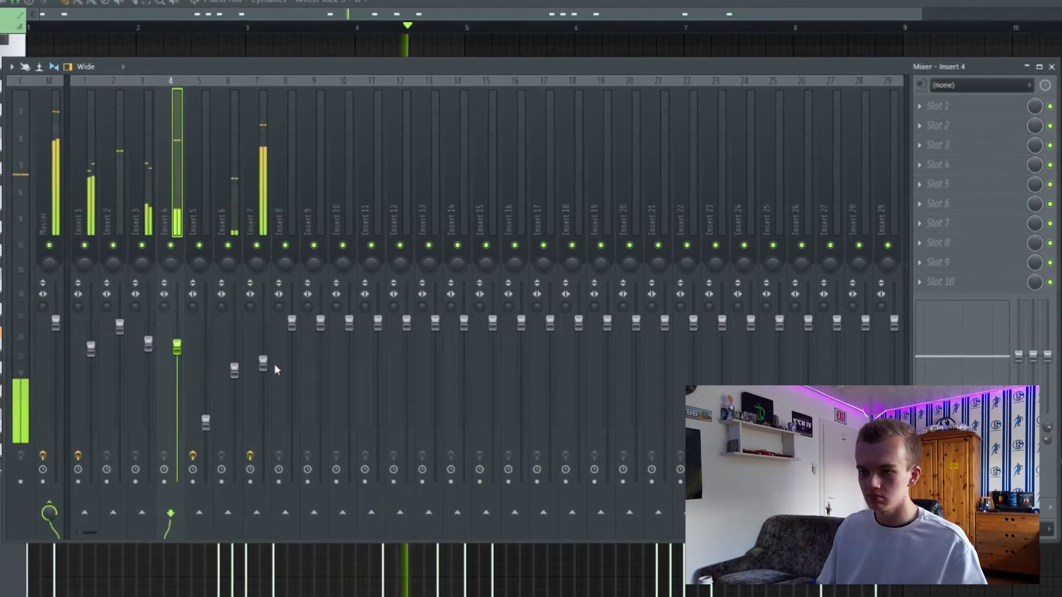
key(F6)
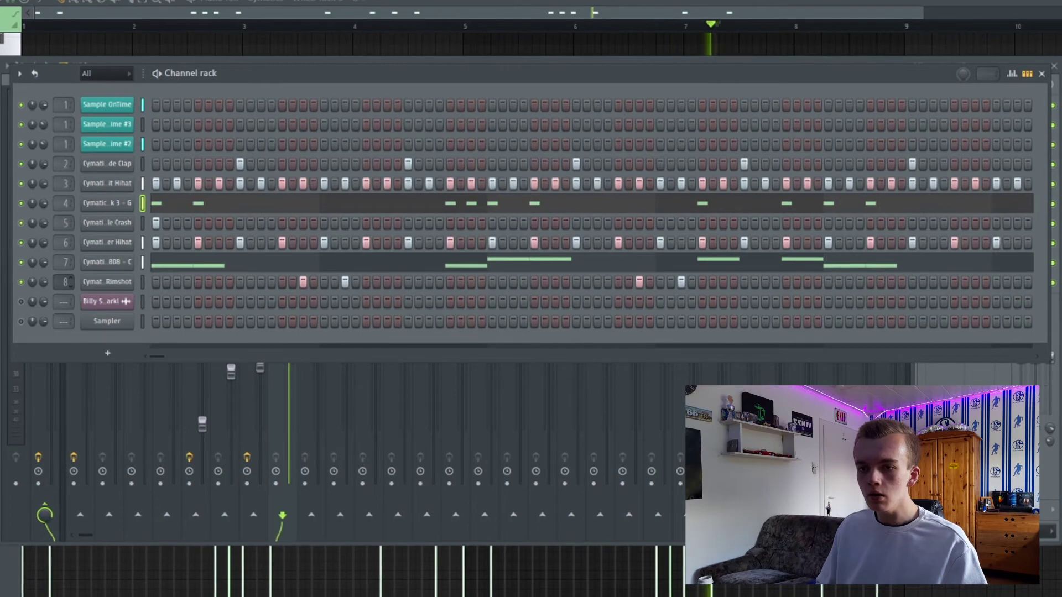
key(F6)
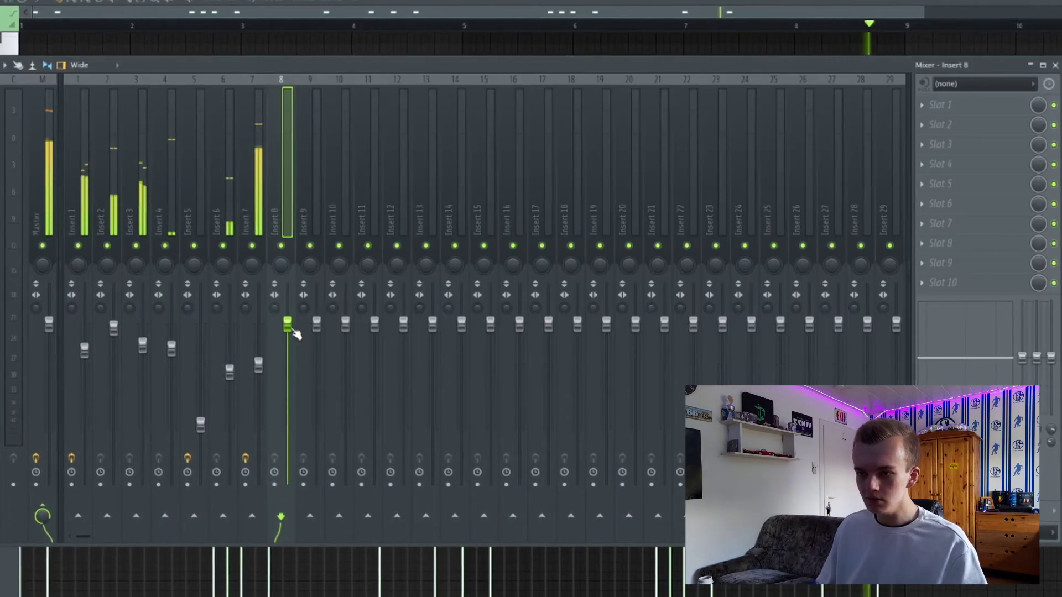
Add a second Reverse Hihat 1 hit halfway through bar 3's second beat in the step sequencer during playback.
key(F6)
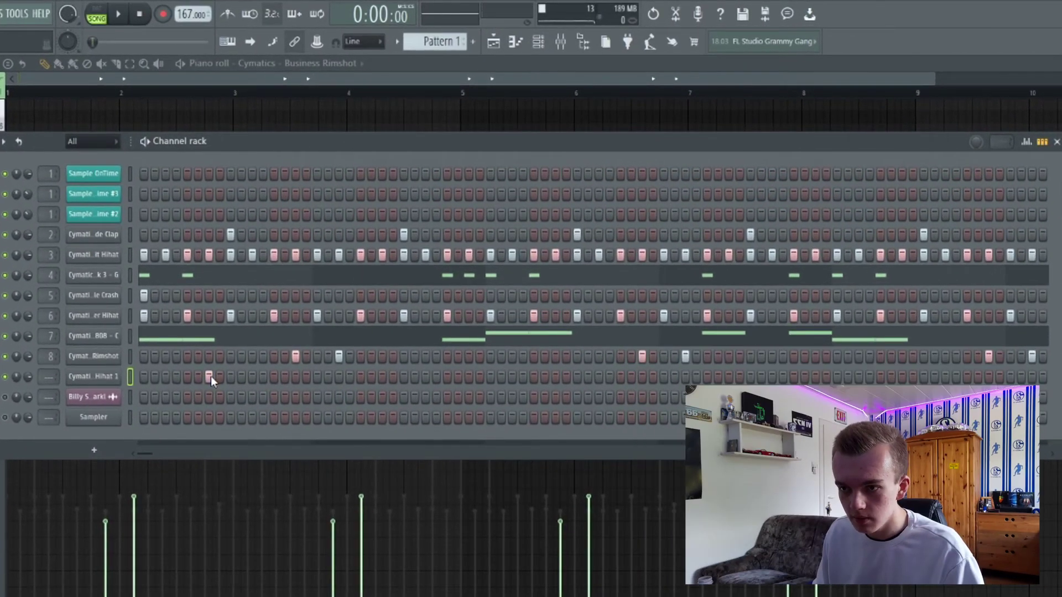
key(space)
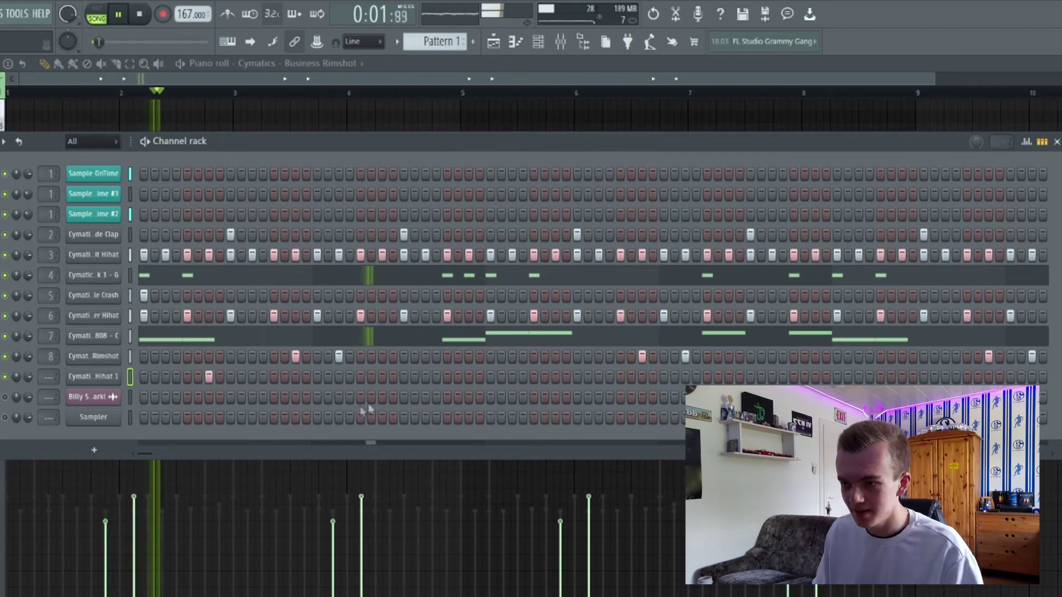
click(555, 377)
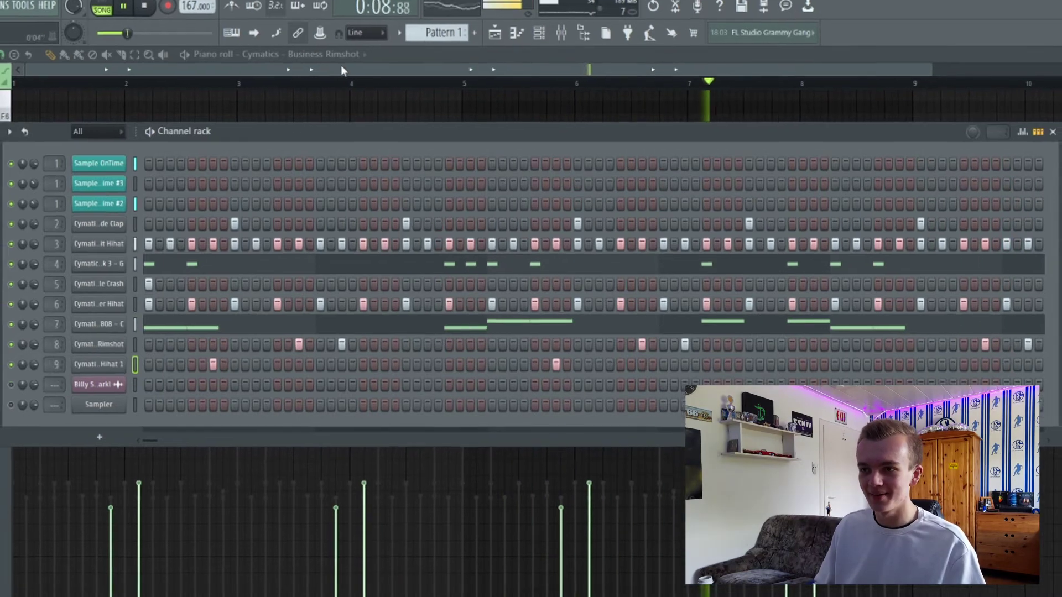
Duplicate the Reverse Hihat 1 notes of bars 1 to 4 into bars 5 to 8.
click(321, 64)
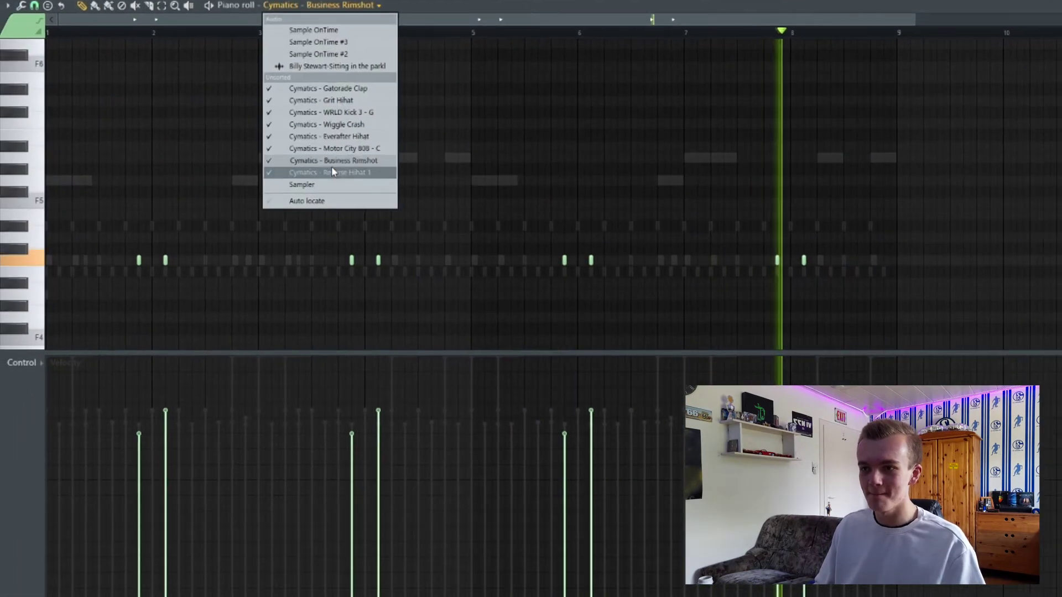
click(332, 173)
key(ctrl)
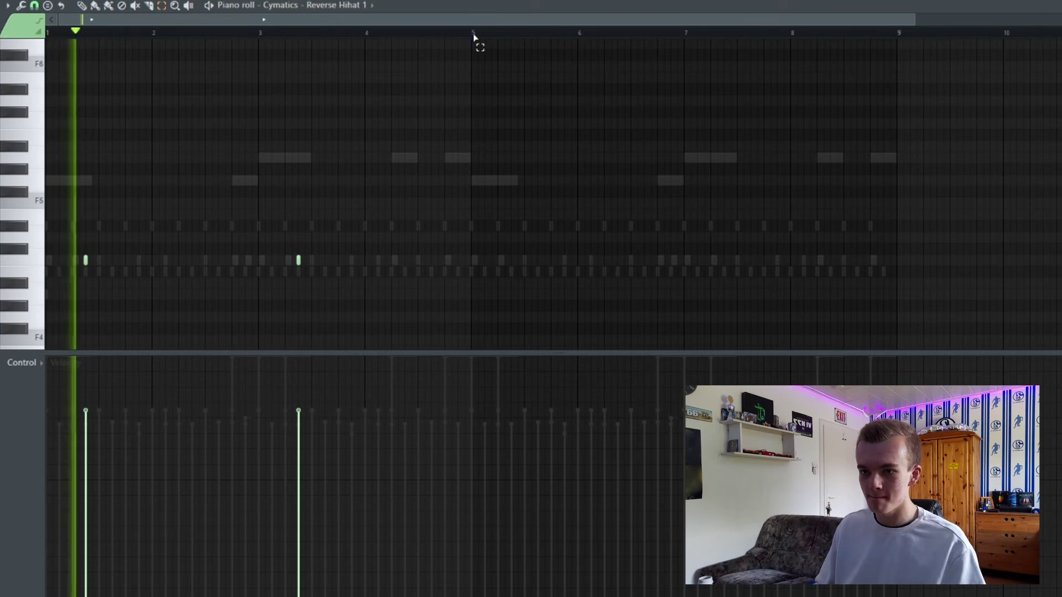
key(ctrl+a)
key(ctrl+b)
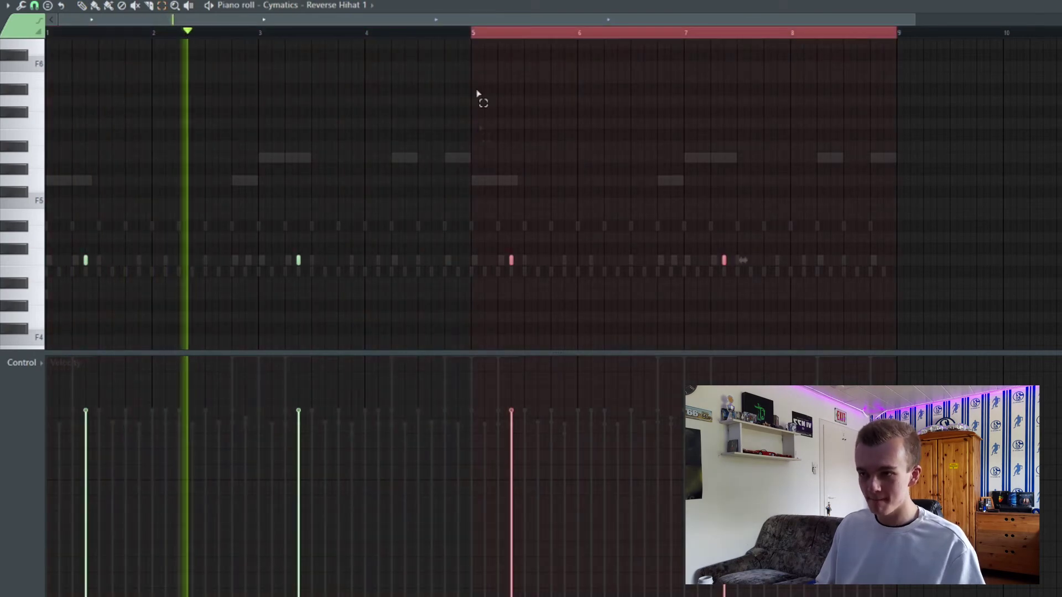
click(484, 41)
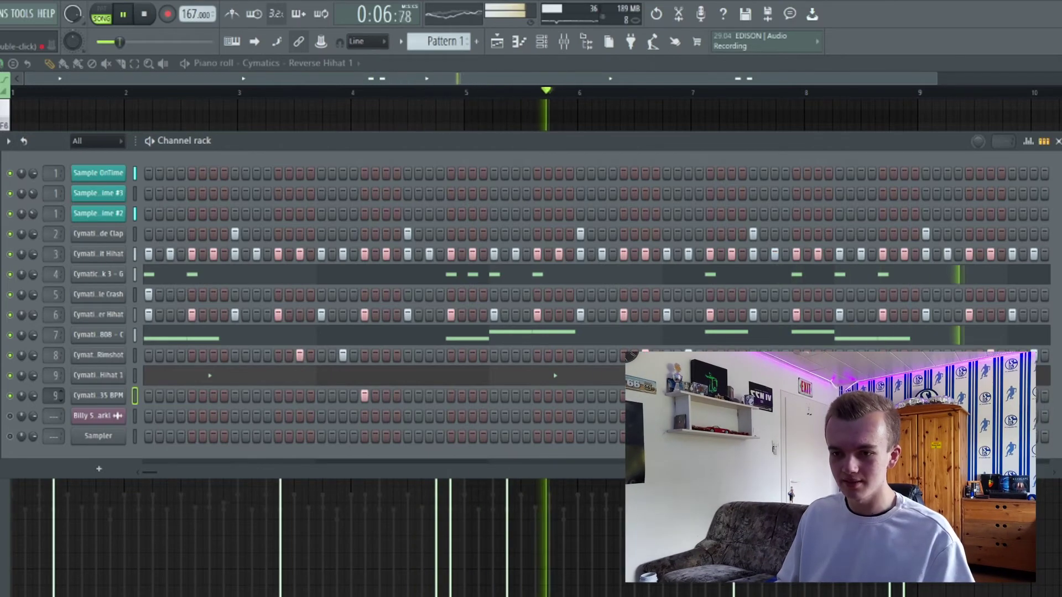
Place a Burner Open Hihat hit on bar 1's second beat in the step sequencer.
click(564, 43)
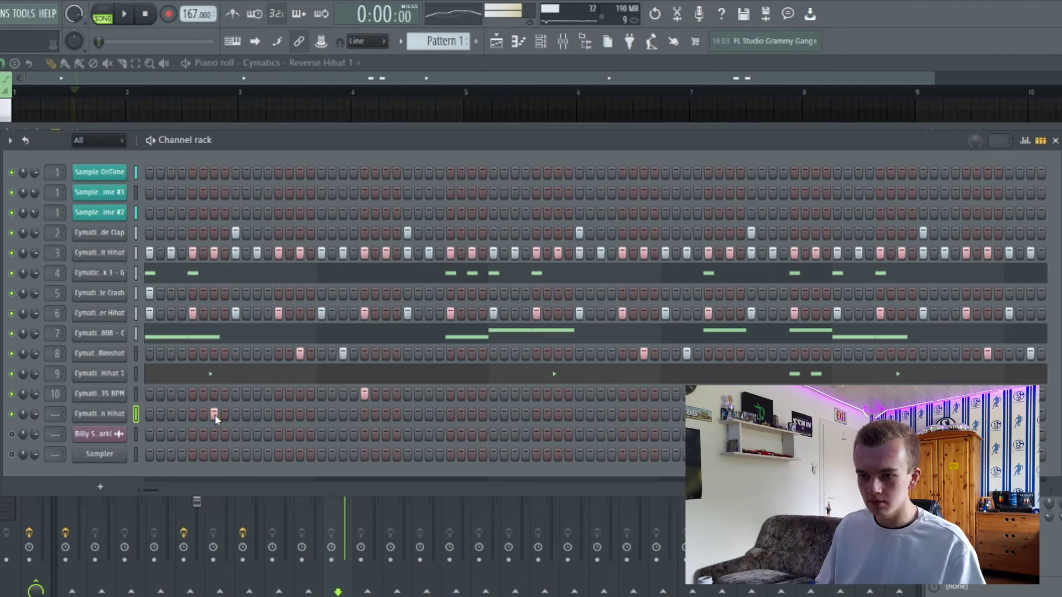
click(193, 414)
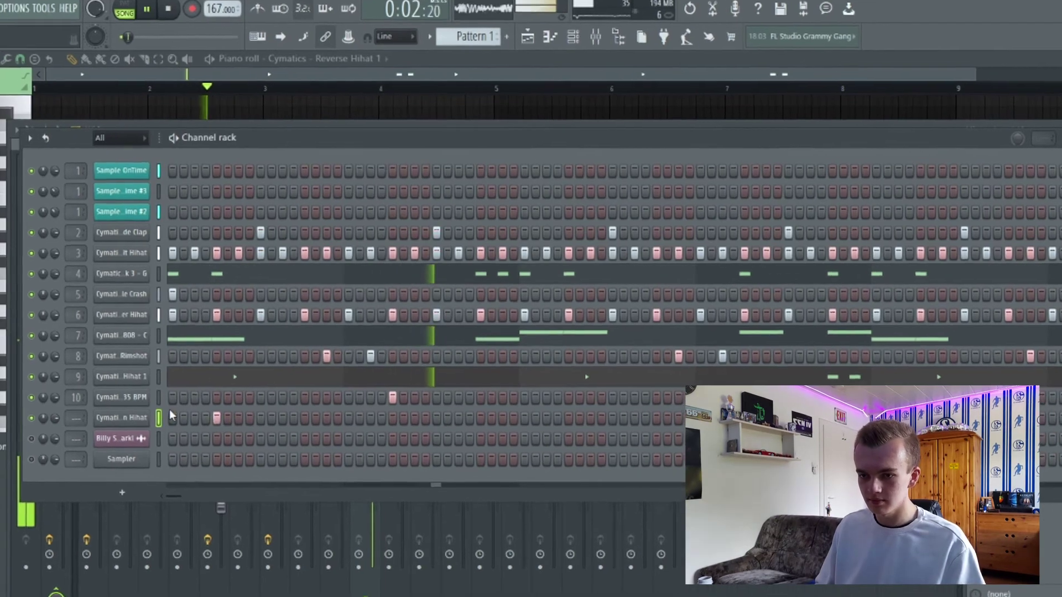
key(space)
Enable the Burner Open Hihat's volume envelope with only the hold stage raised and the release at 0%, and close its settings.
click(178, 431)
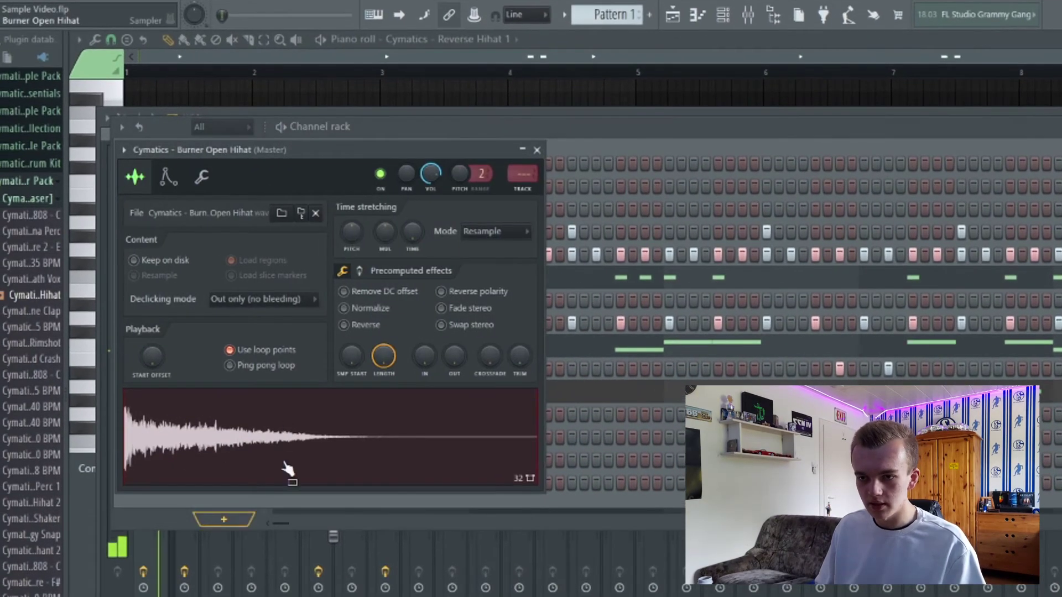
click(172, 184)
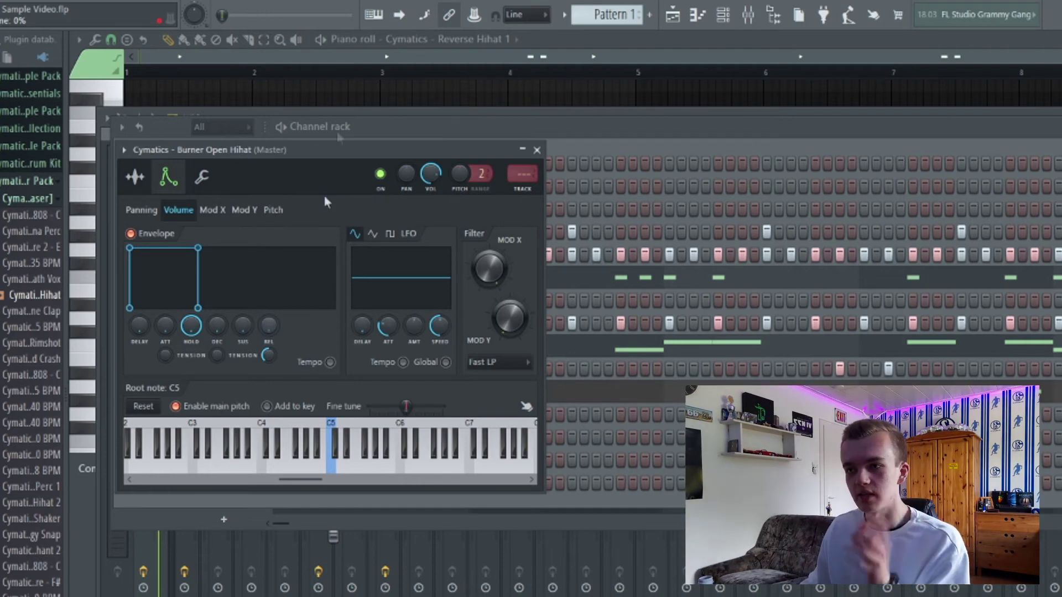
click(580, 139)
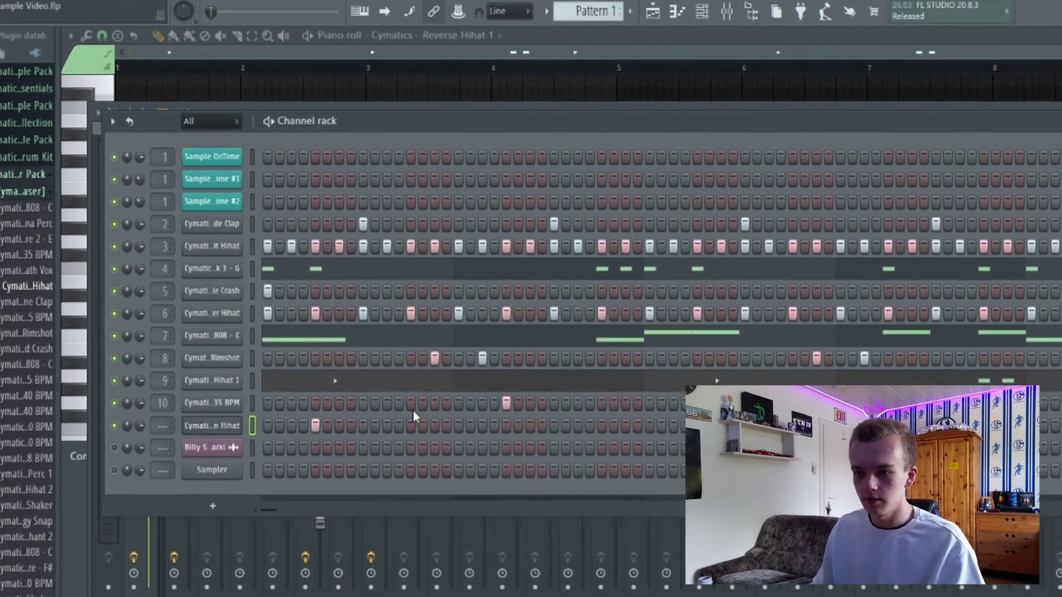
Add a Burner Open Hihat hit on bar 3's second beat and route the channel to mixer track 11.
key(space)
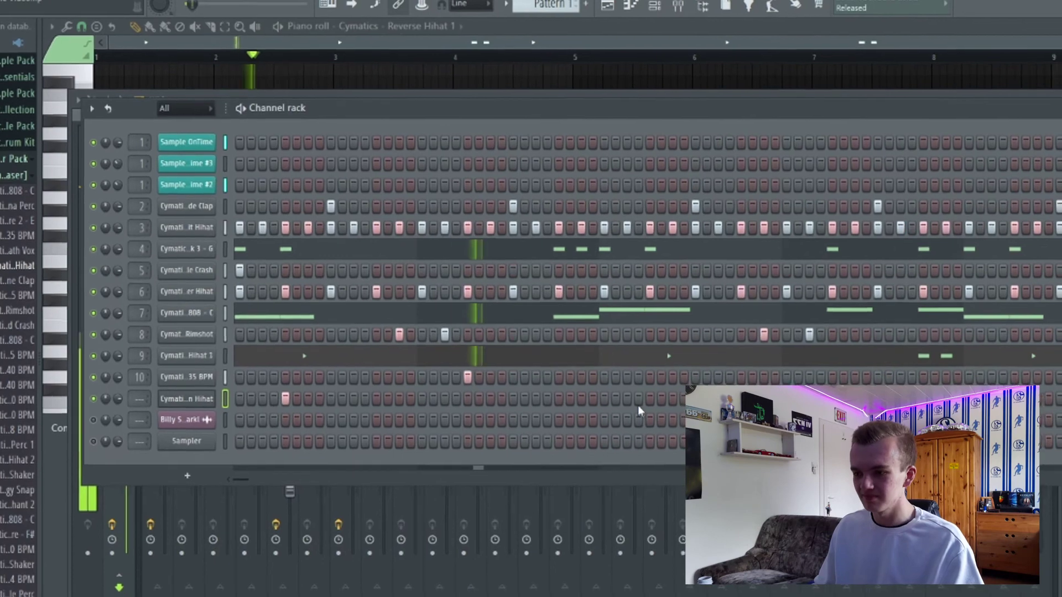
click(674, 411)
scroll(129, 386, up, 10)
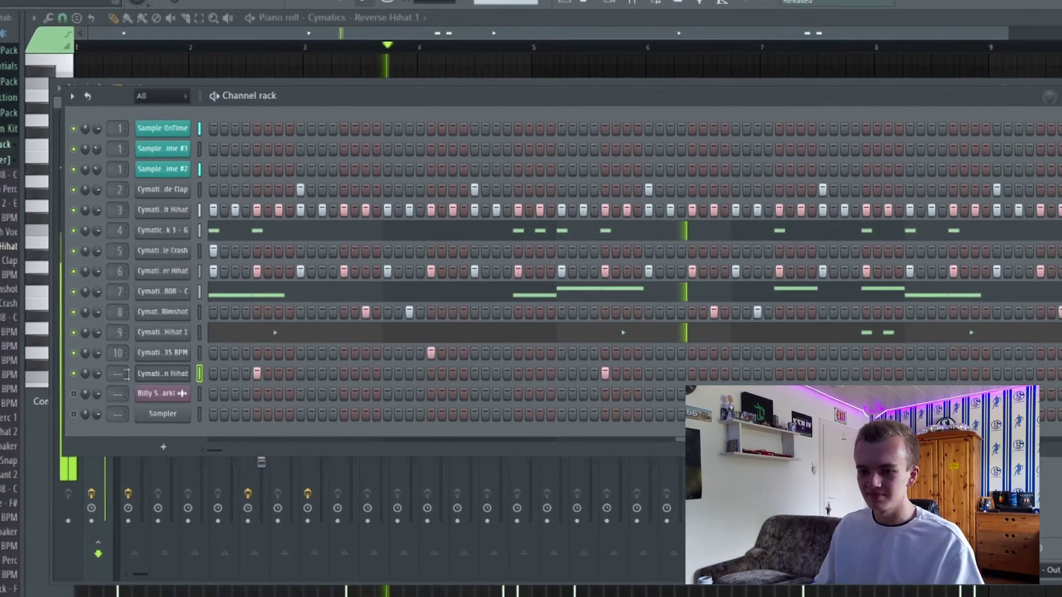
scroll(108, 362, up, 1)
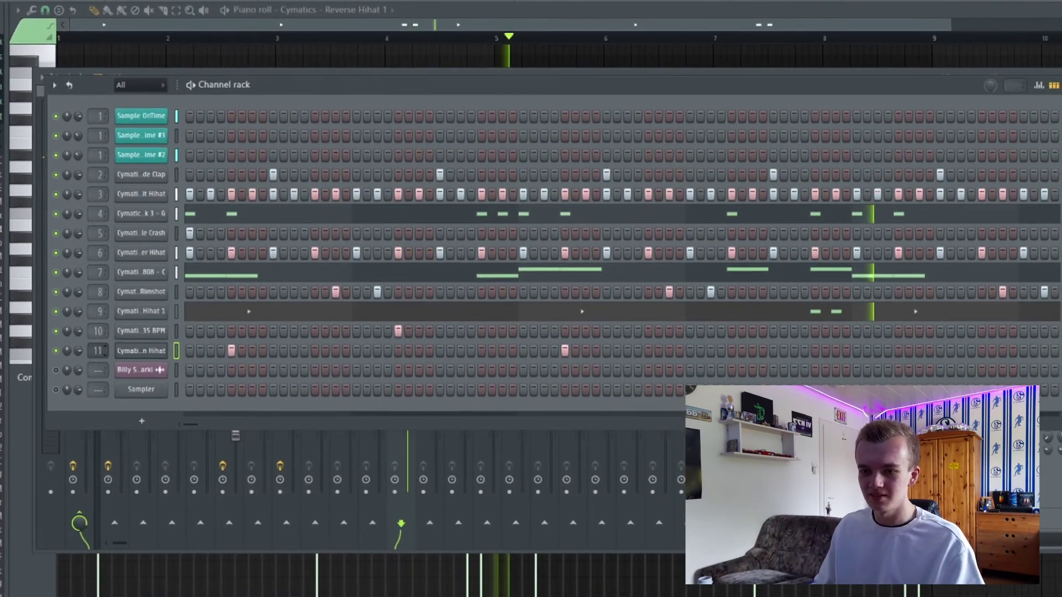
Transpose all Burner Open Hihat notes down five semitones to G4 in the piano roll.
click(450, 24)
click(293, 6)
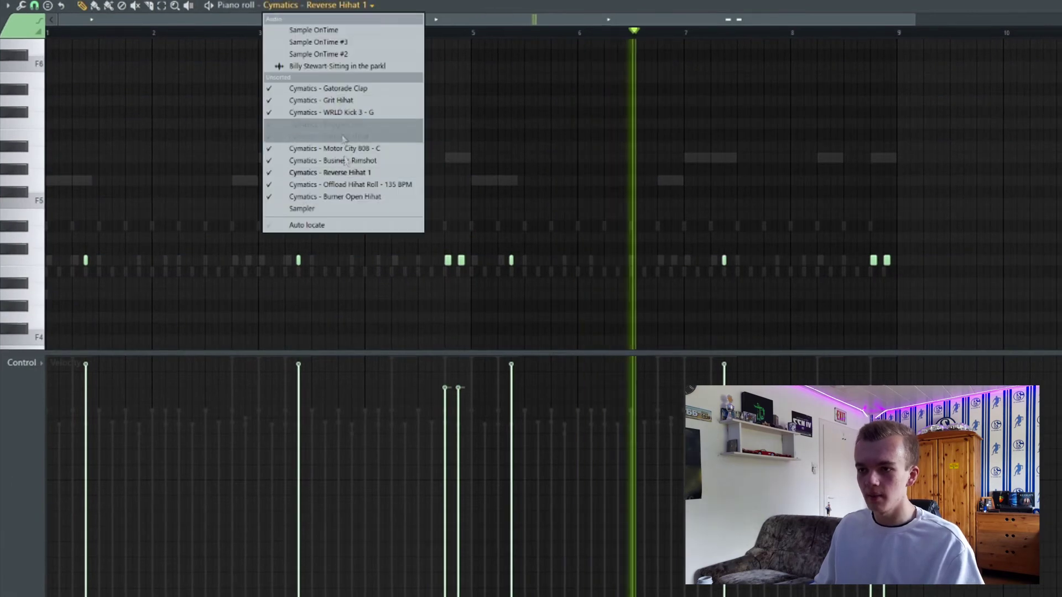
click(351, 200)
key(ctrl+a)
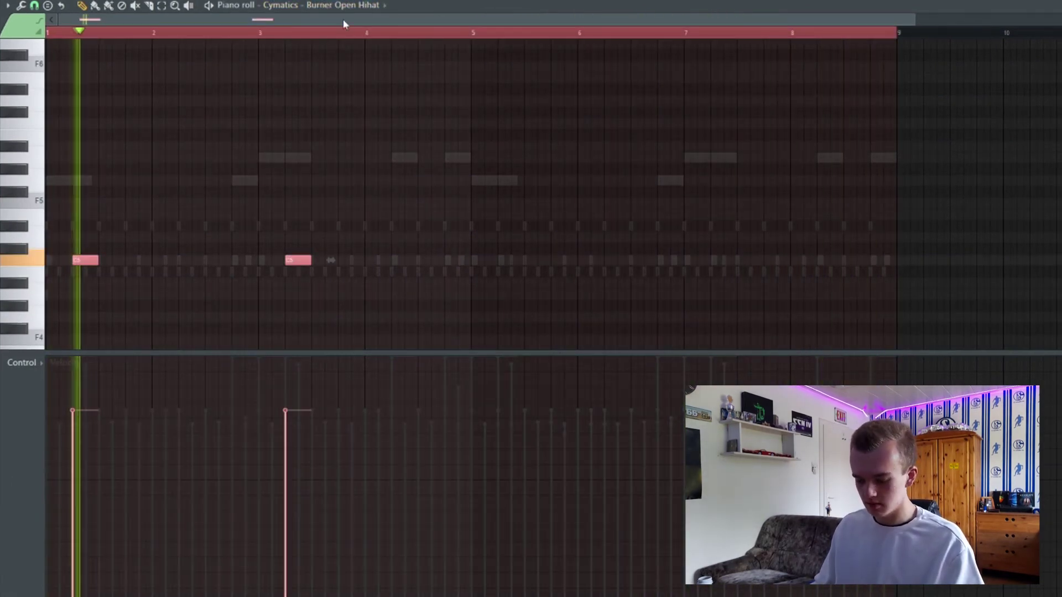
key(Down)
key(Down)
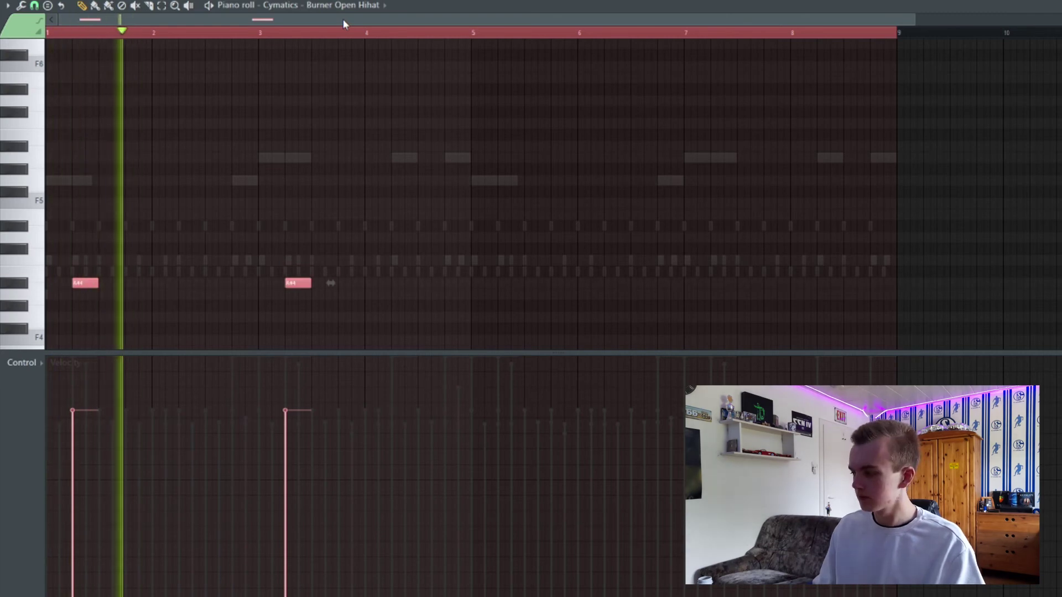
key(Down)
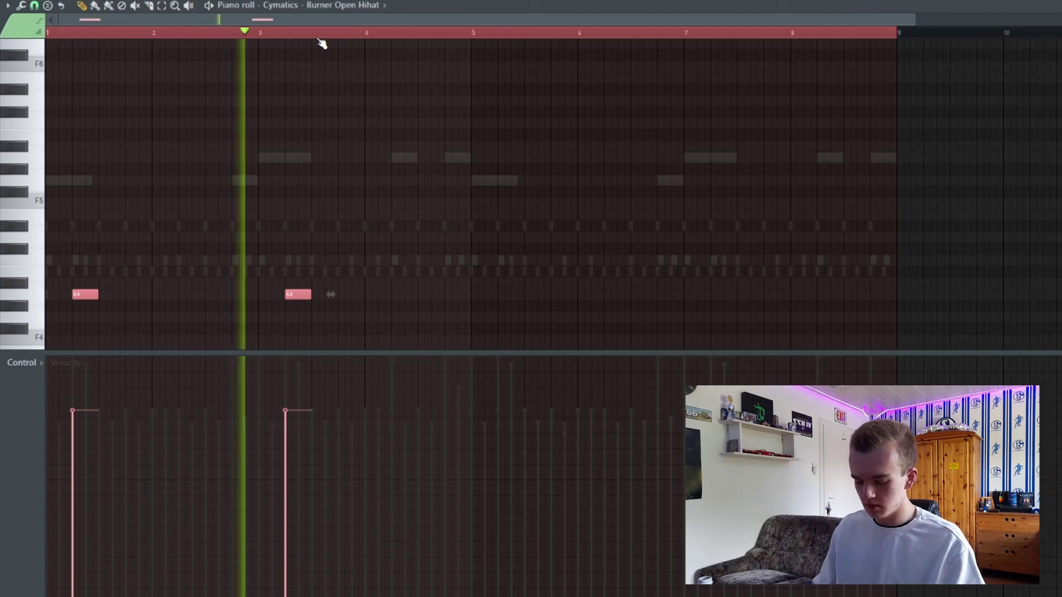
key(Down)
key(Down)
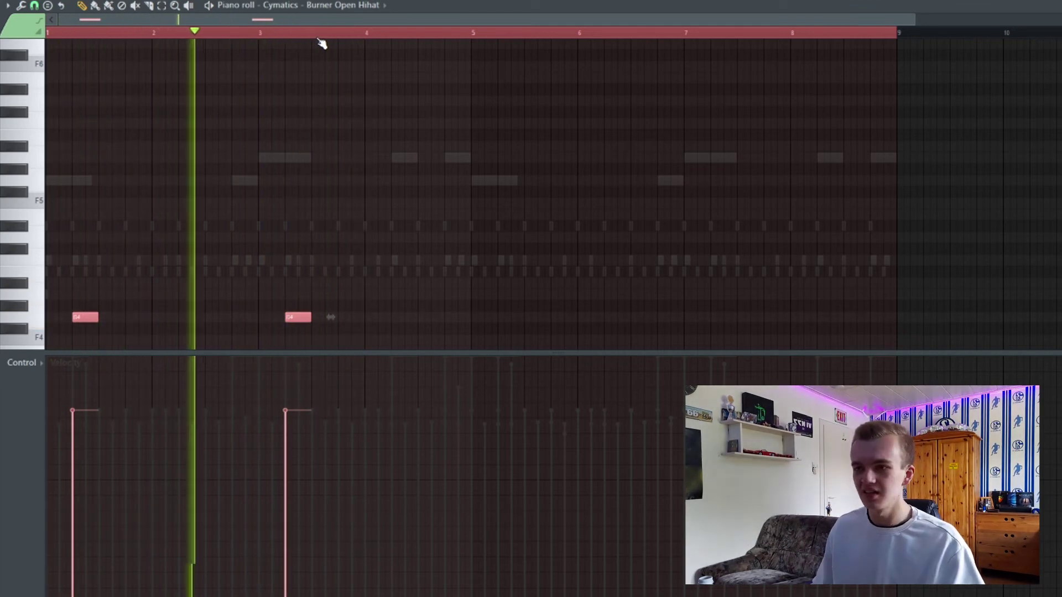
Duplicate the Burner Open Hihat notes of bars 1 to 4 into bars 5 to 8.
key(ctrl+d)
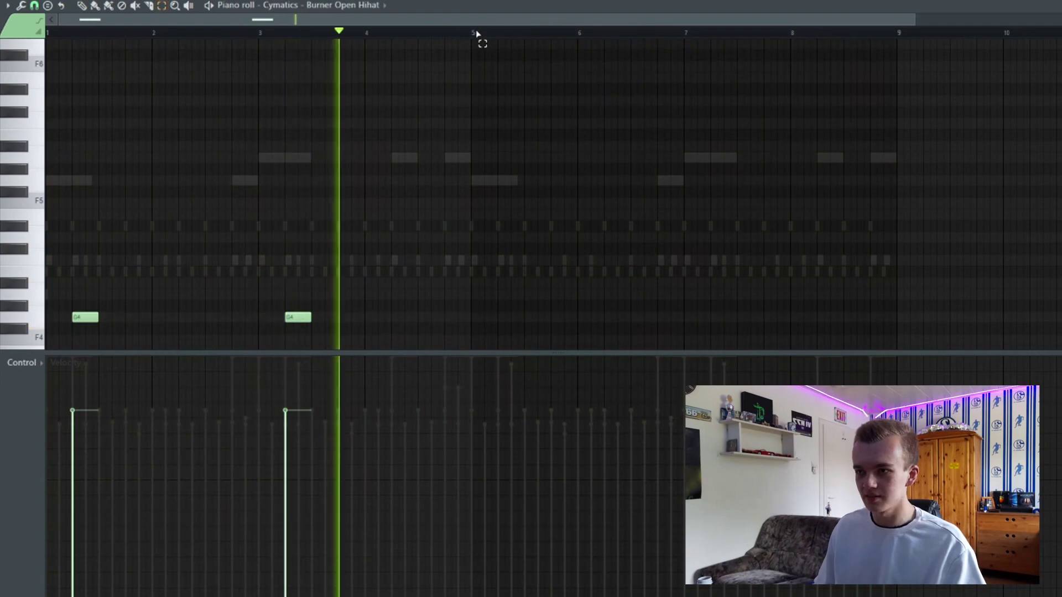
drag(472, 37, 48, 34)
key(ctrl+b)
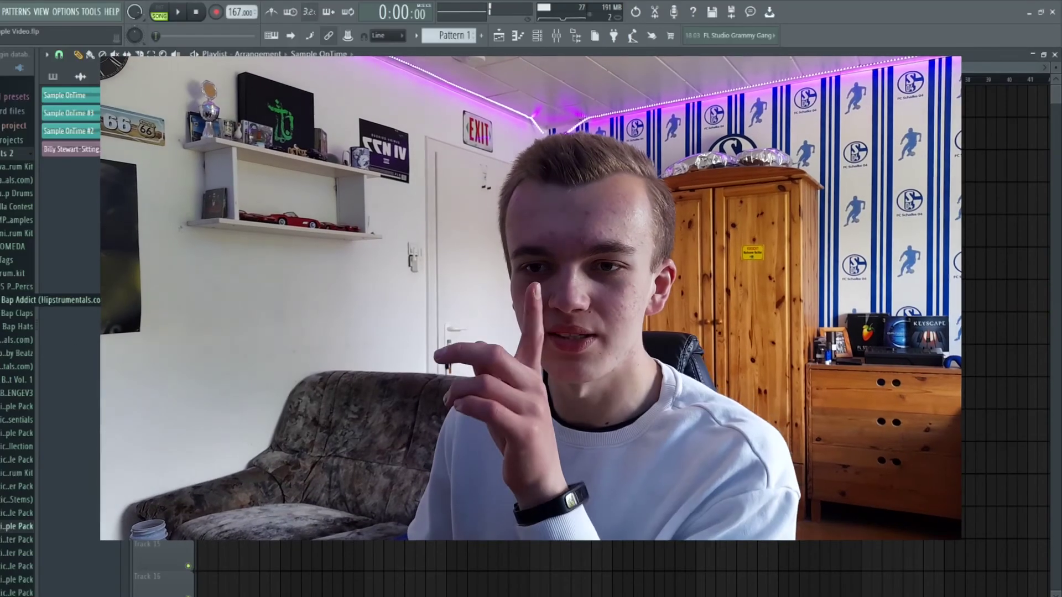
Close the FX - Sprinkle track's Fruity Reeverb 2 settings and display the entire arrangement in the playlist.
scroll(22, 286, up, 2)
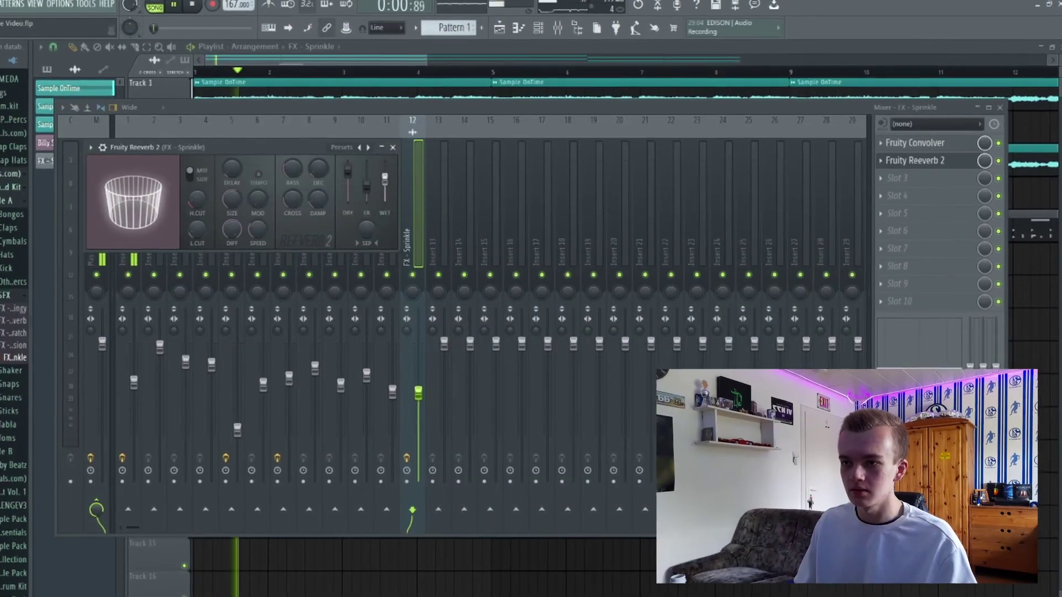
click(392, 144)
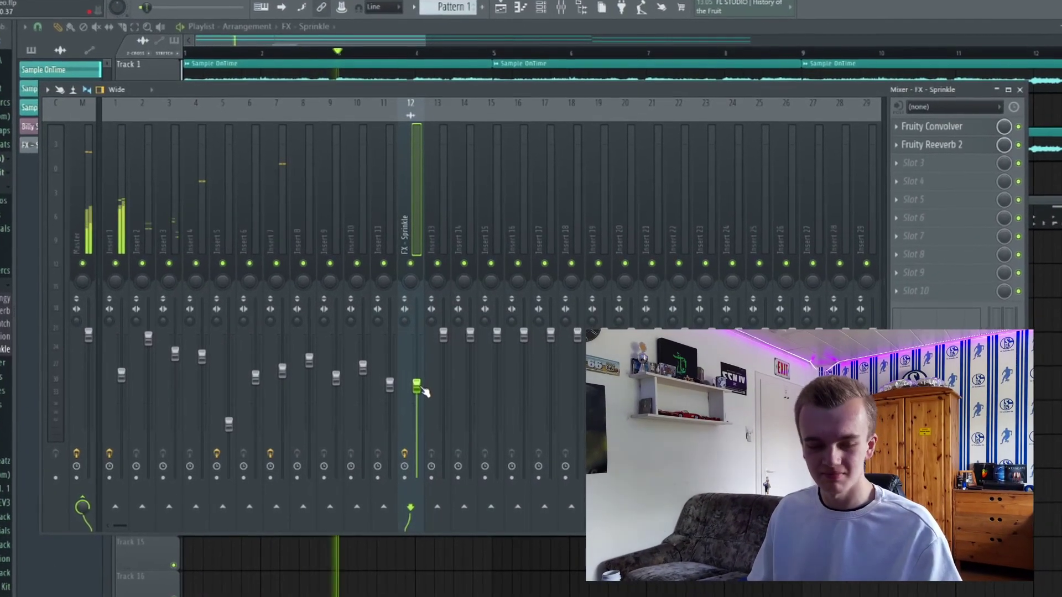
key(F9)
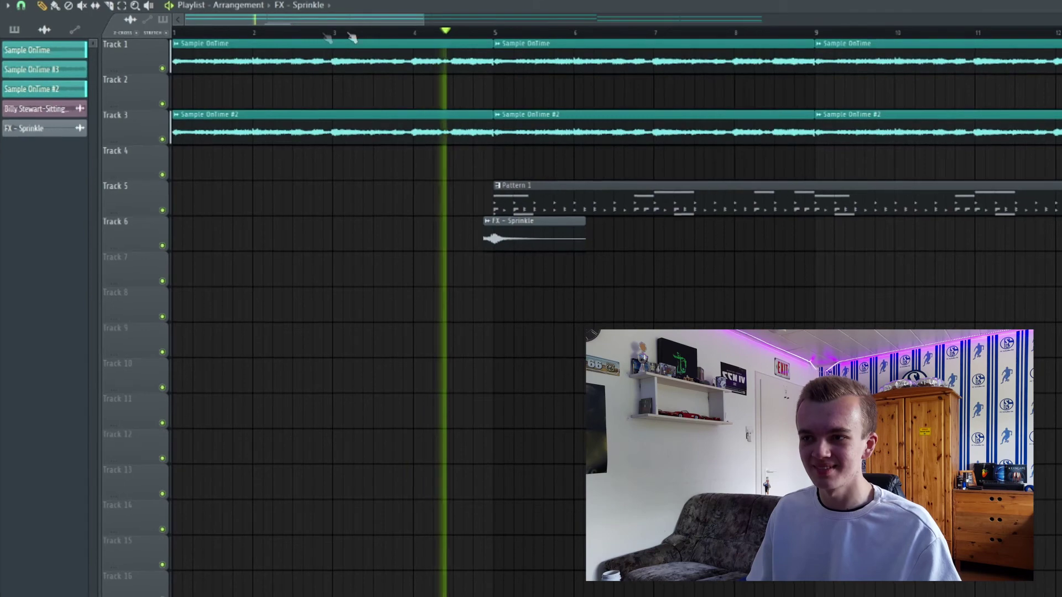
drag(462, 19, 1012, 23)
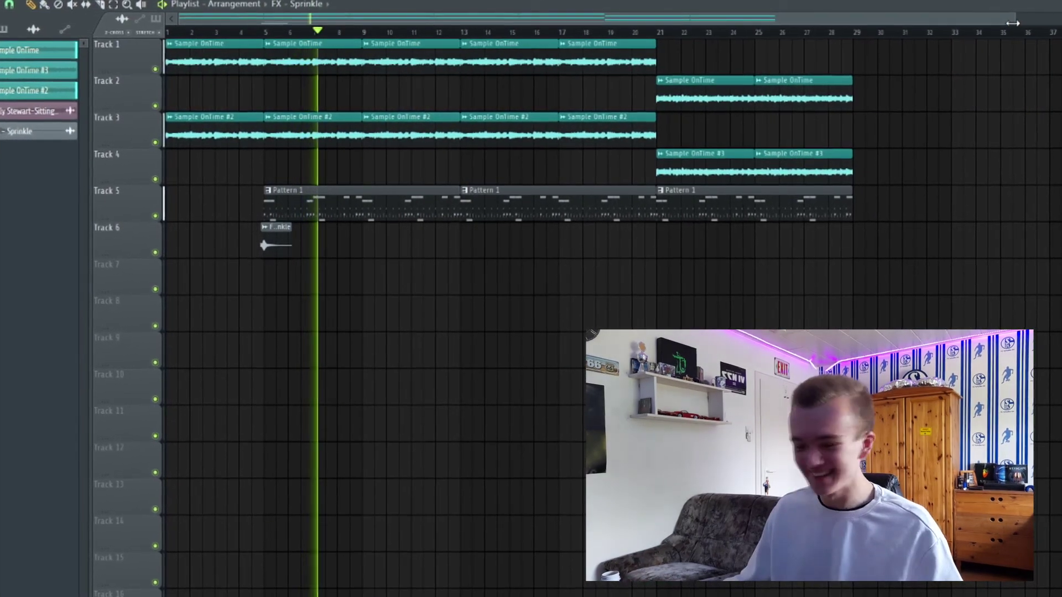